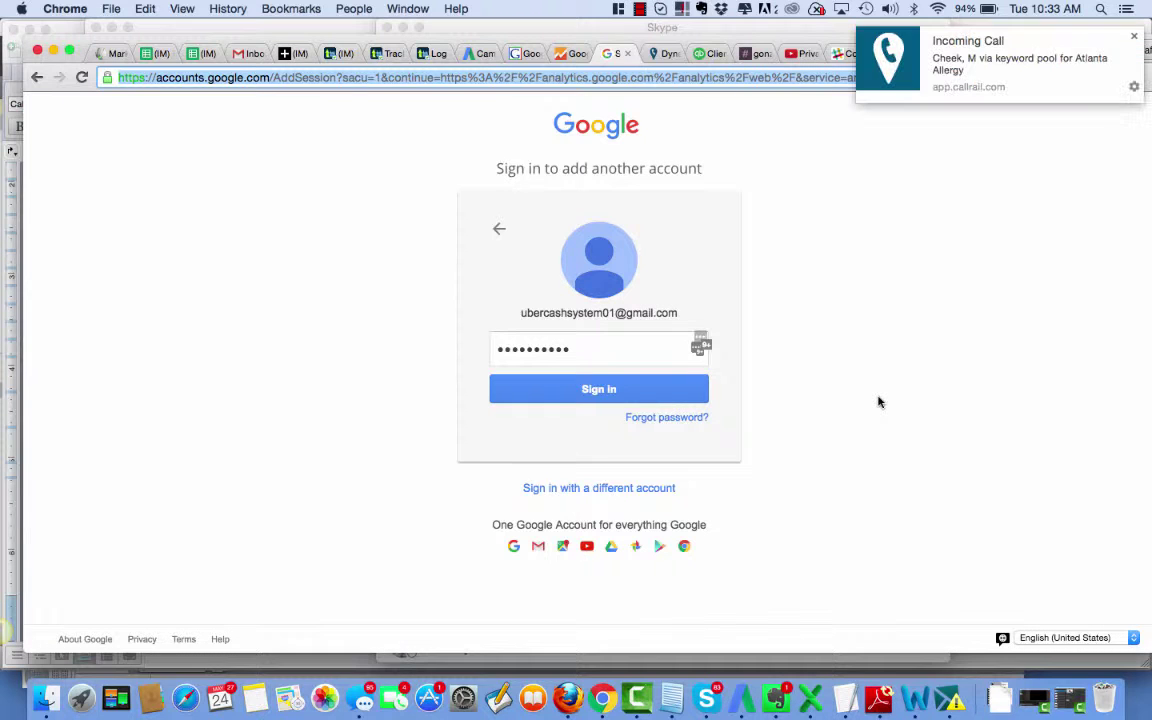
Sign in to the additional Google account with its password and reach the Analytics Audience Overview.
left_click(597, 397)
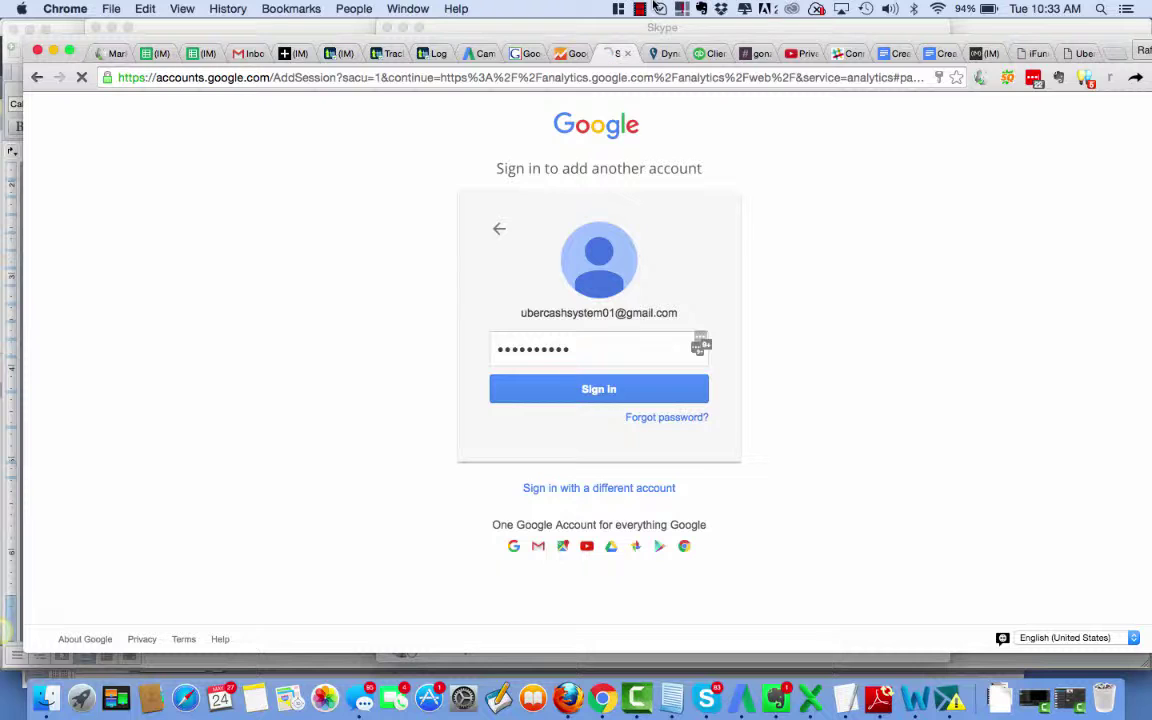
key("Return")
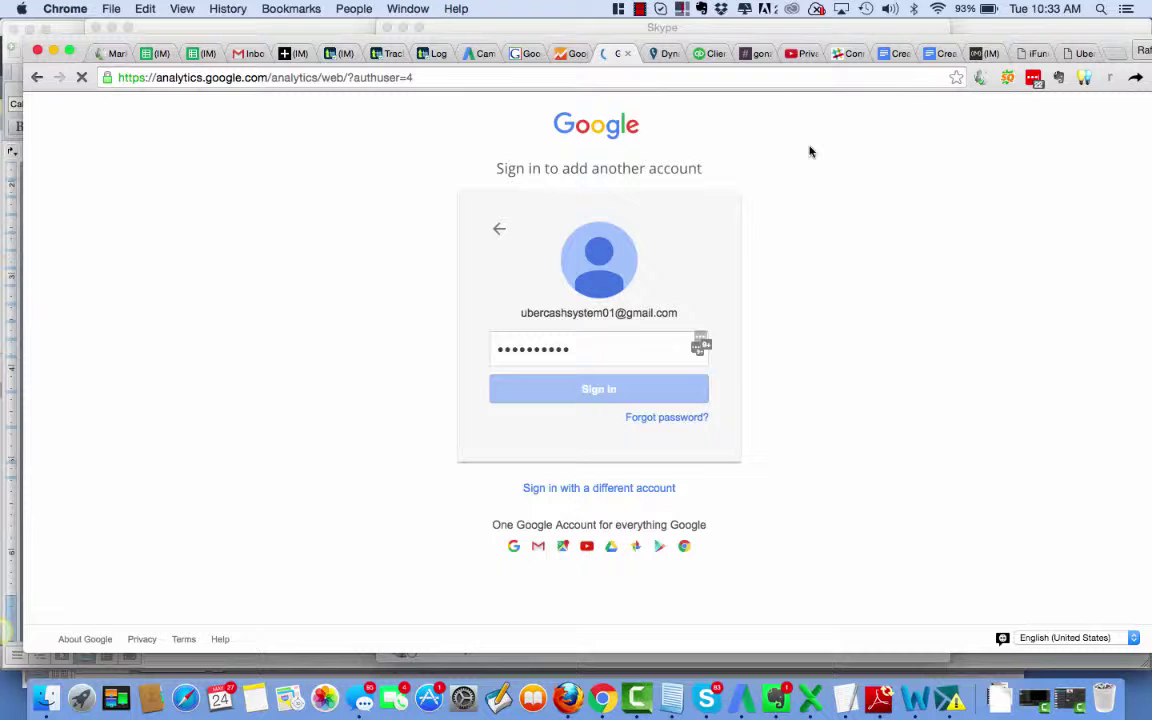
left_click(640, 10)
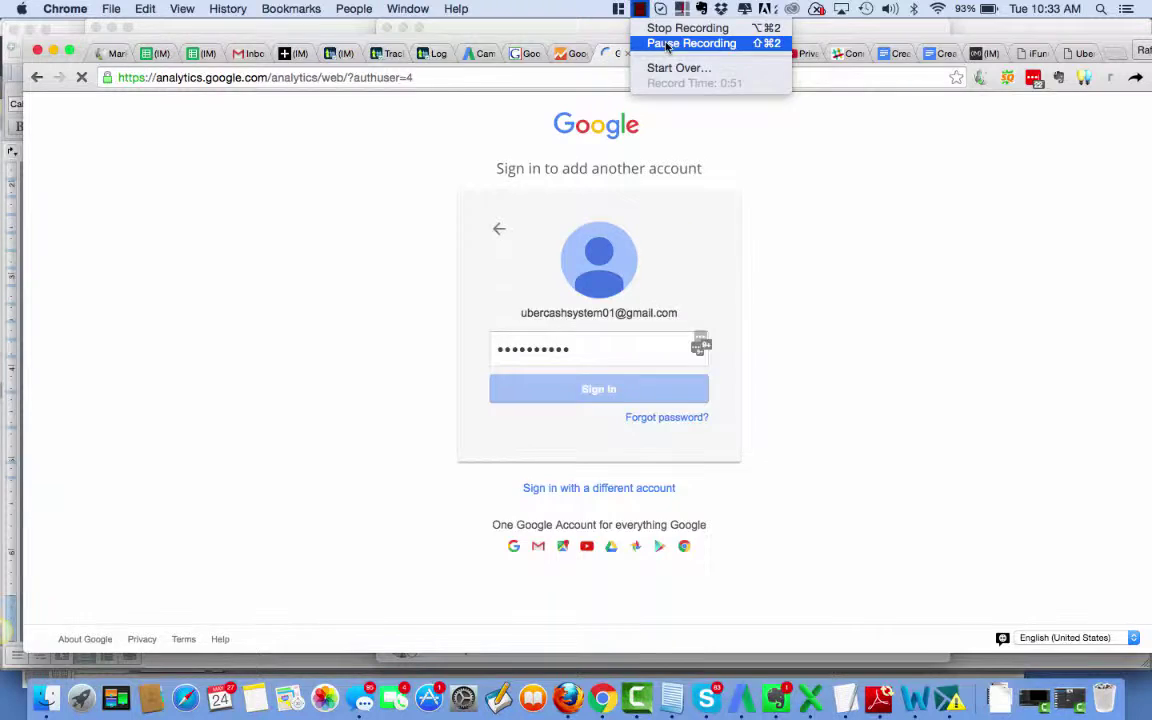
left_click(668, 44)
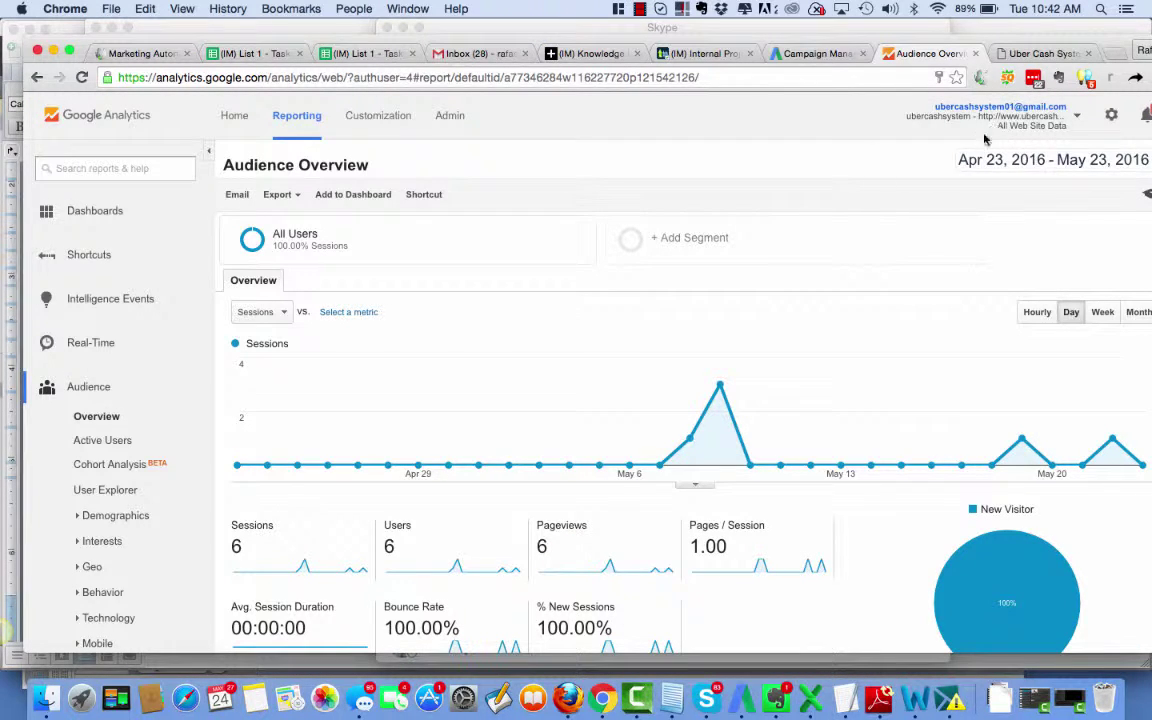
Open the ubercashsystem property's Tracking Code page in Admin and select the whole Universal Analytics snippet.
left_click(449, 117)
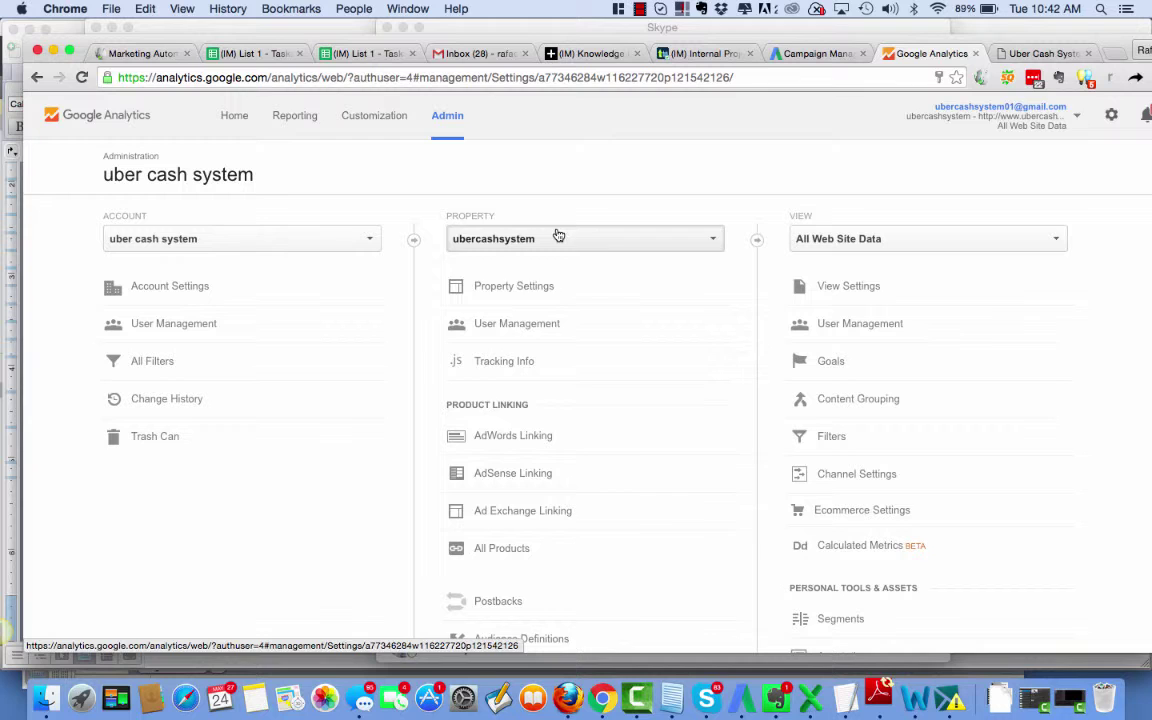
left_click(510, 364)
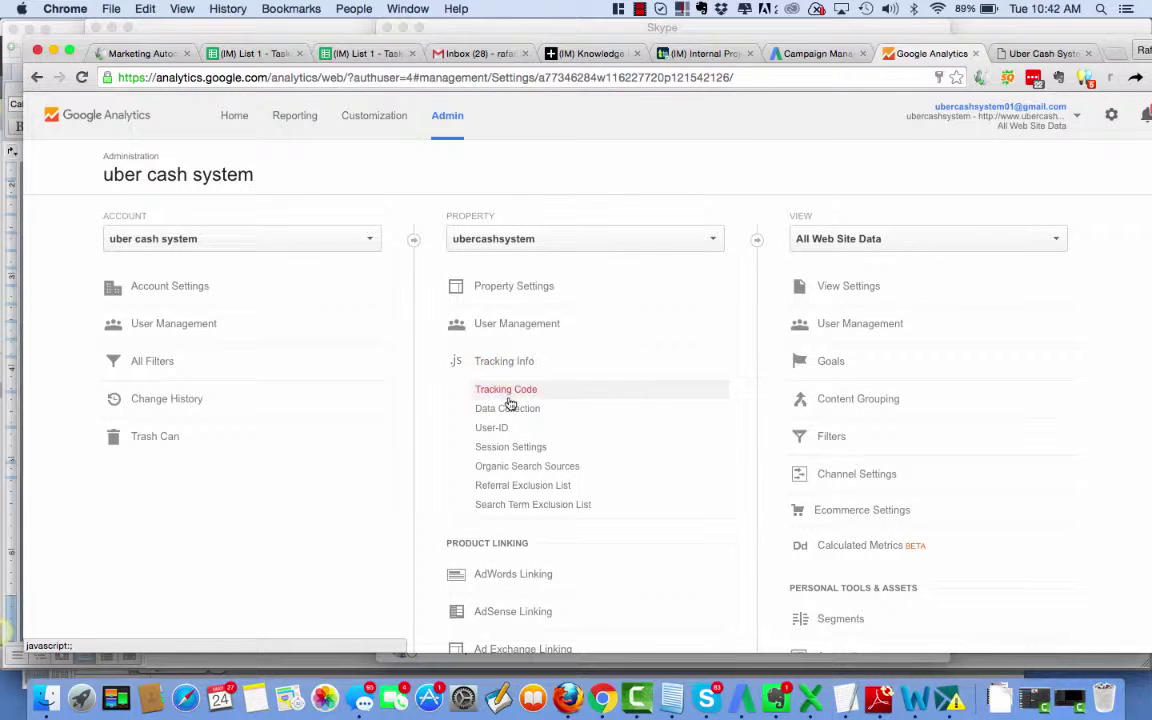
left_click(510, 394)
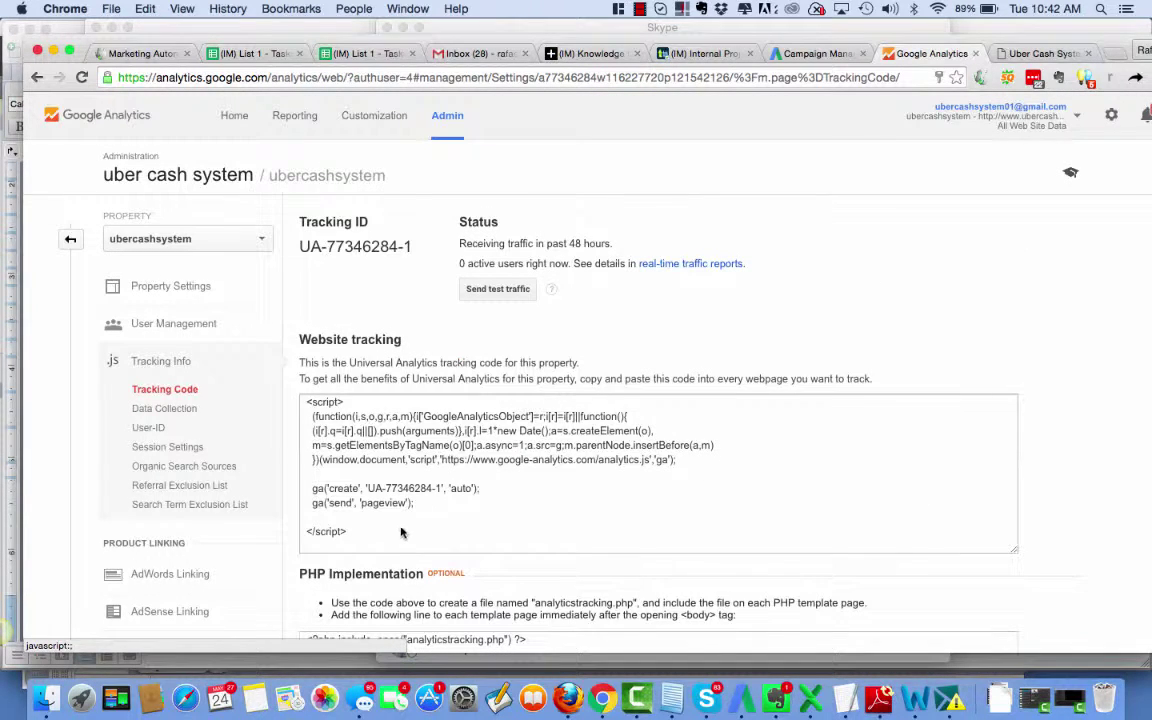
left_click_drag(400, 533, 286, 400)
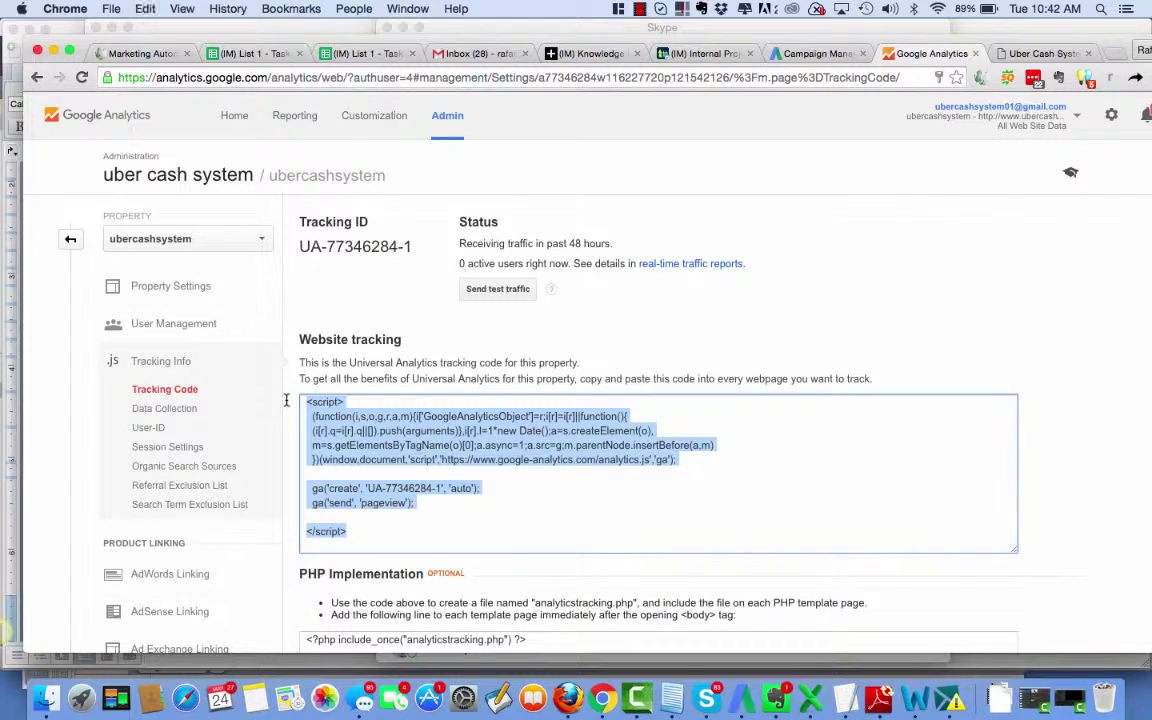
In Teamwork, open the 'uber cash systems' notebook in the (IM) Sales project.
left_click(705, 54)
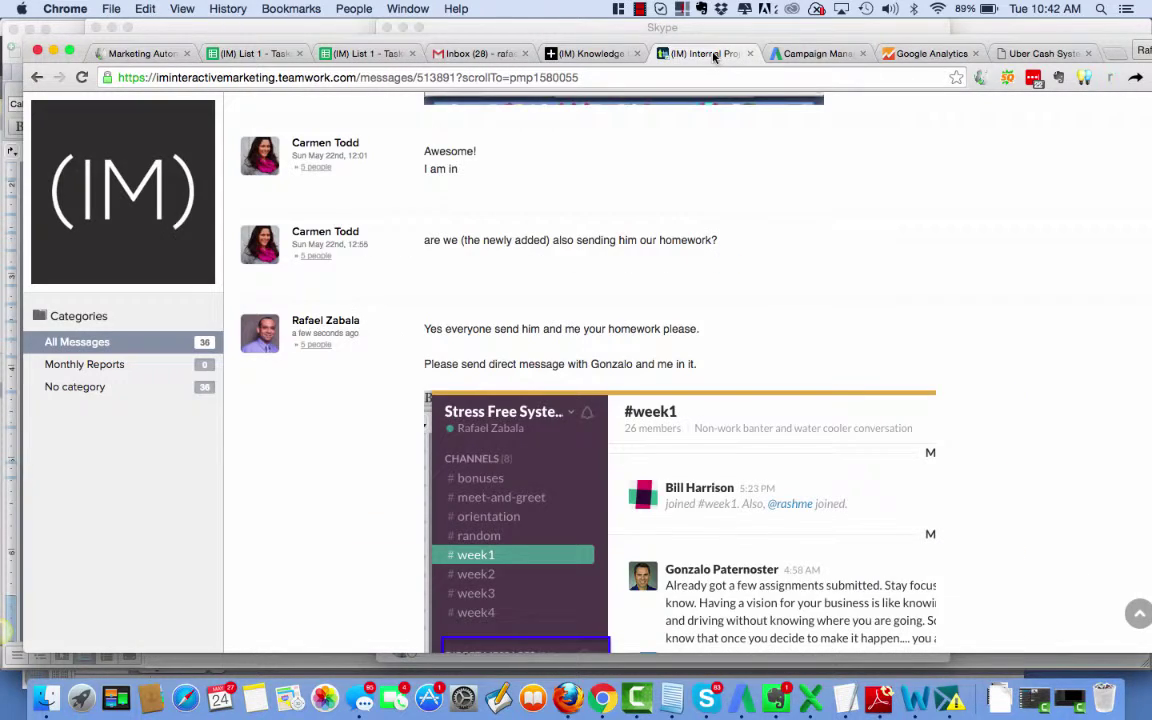
scroll(778, 280, "up", 20)
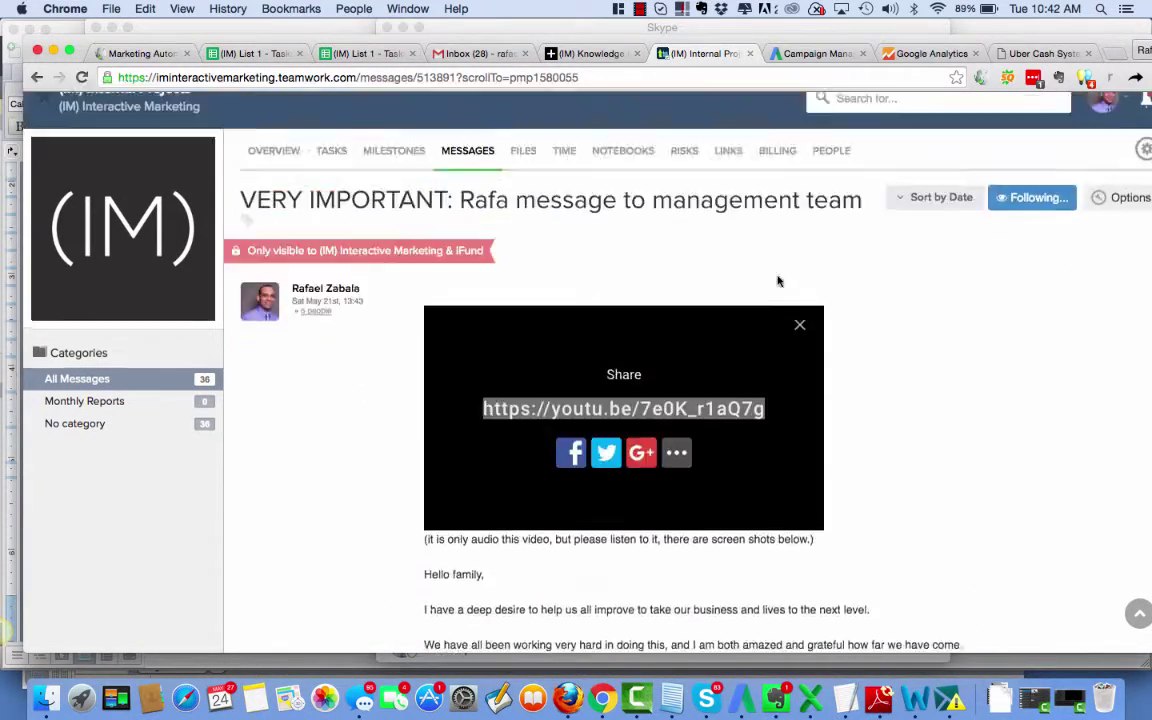
scroll(778, 280, "up", 2)
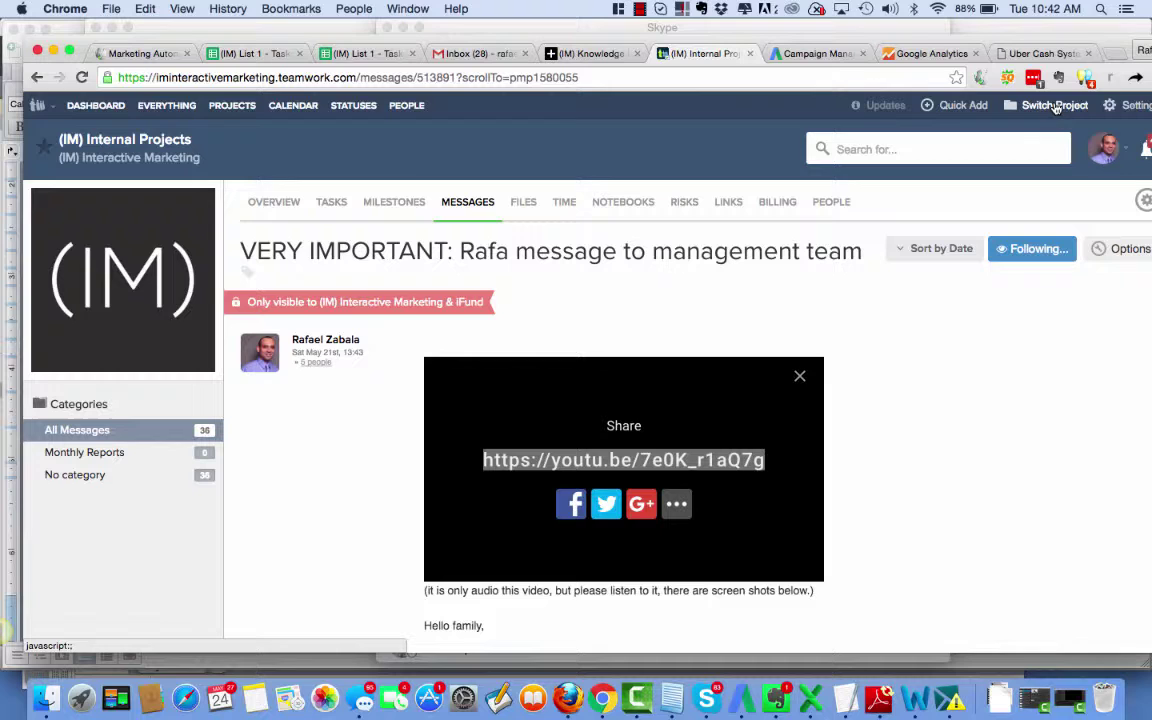
left_click(639, 9)
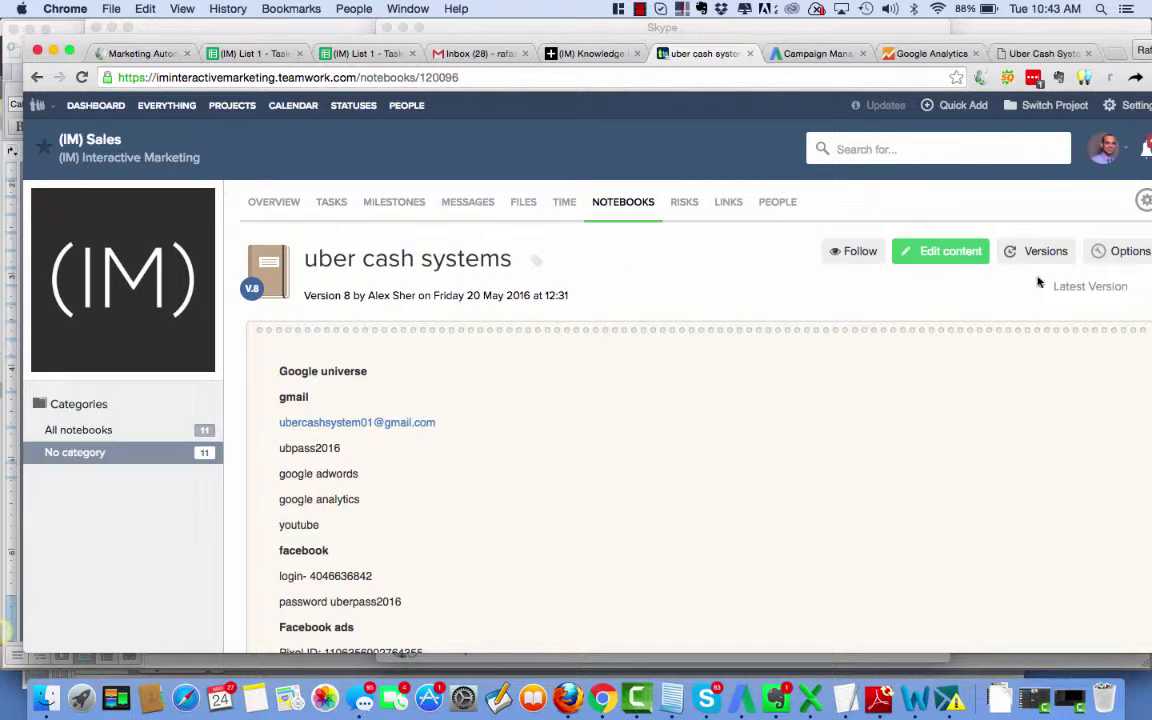
Edit the notebook, adding a 'Google Analytics Code:' heading at the end with the tracking script pasted below.
left_click(950, 252)
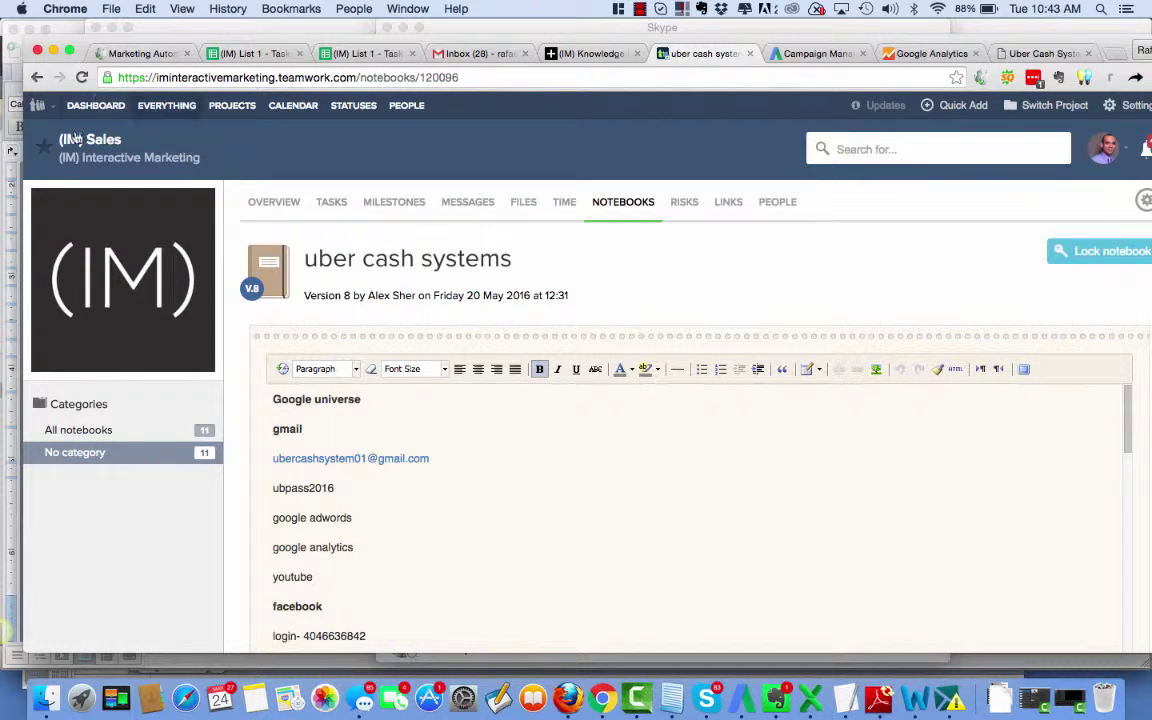
scroll(569, 437, "down", 10)
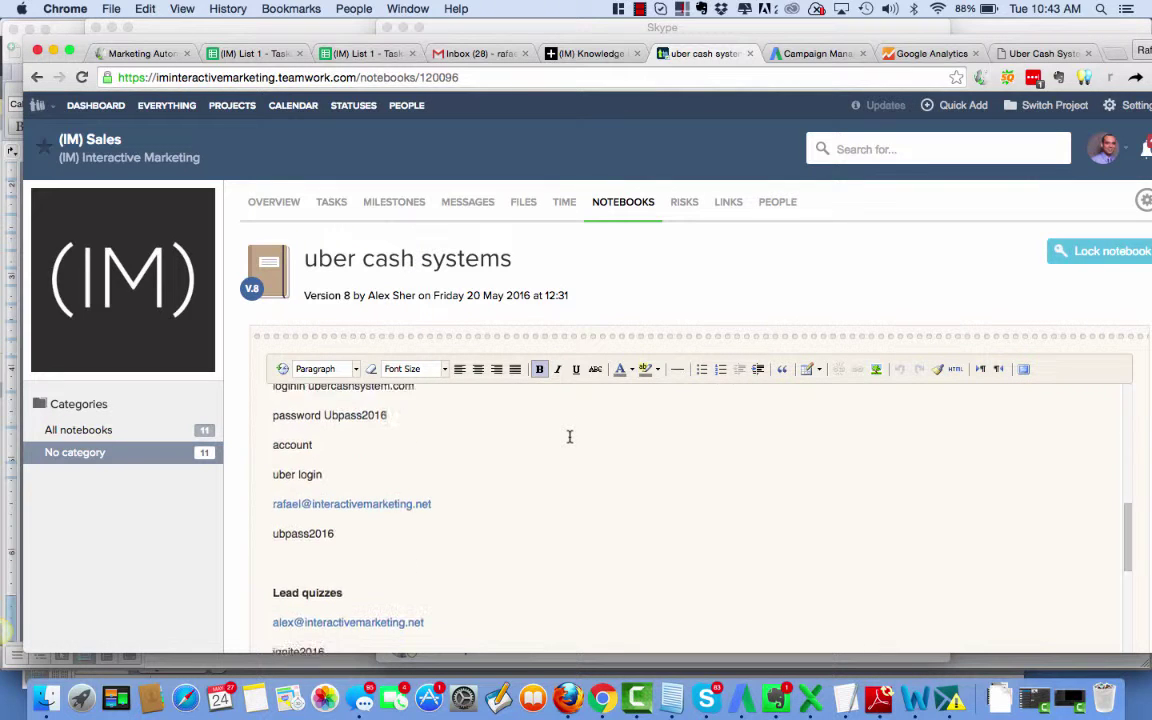
scroll(569, 437, "down", 15)
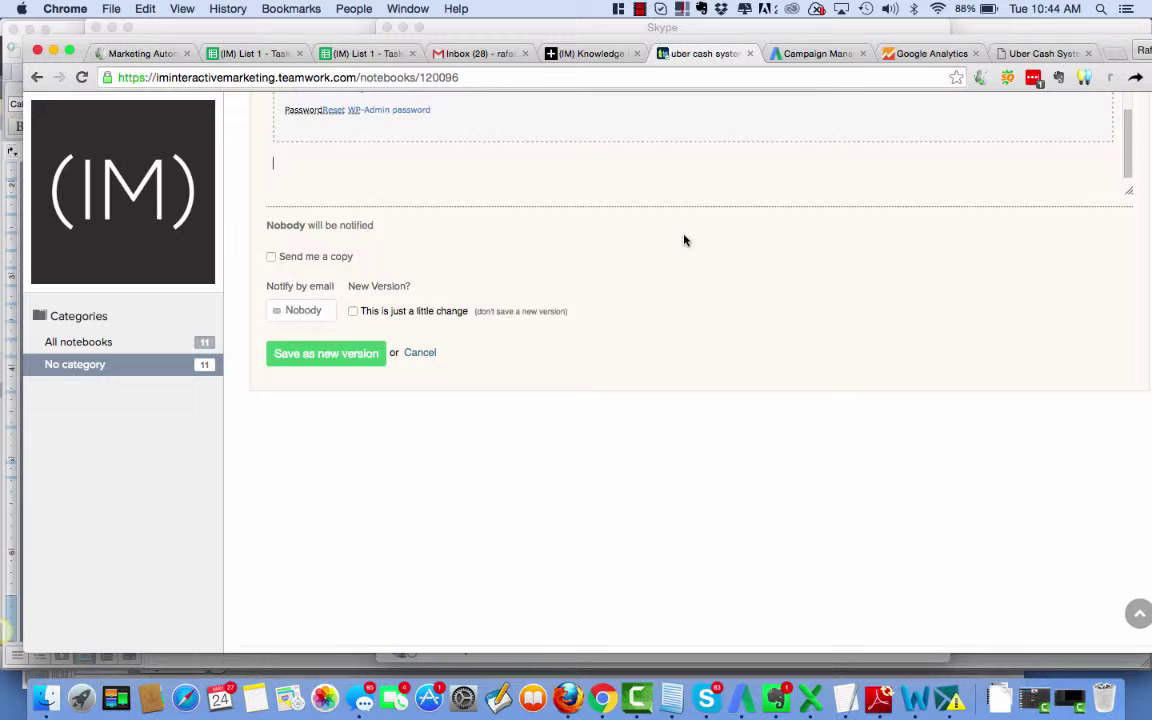
scroll(684, 239, "up", 2)
scroll(684, 239, "down", 3)
scroll(684, 239, "up", 1)
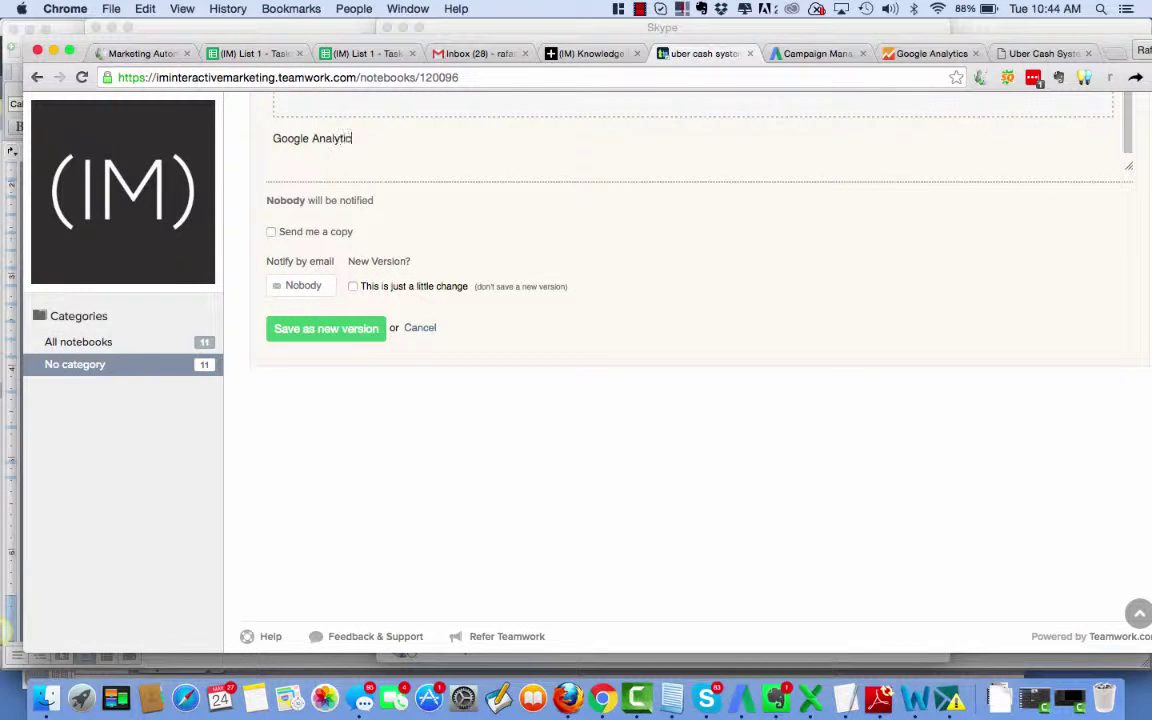
key("Return")
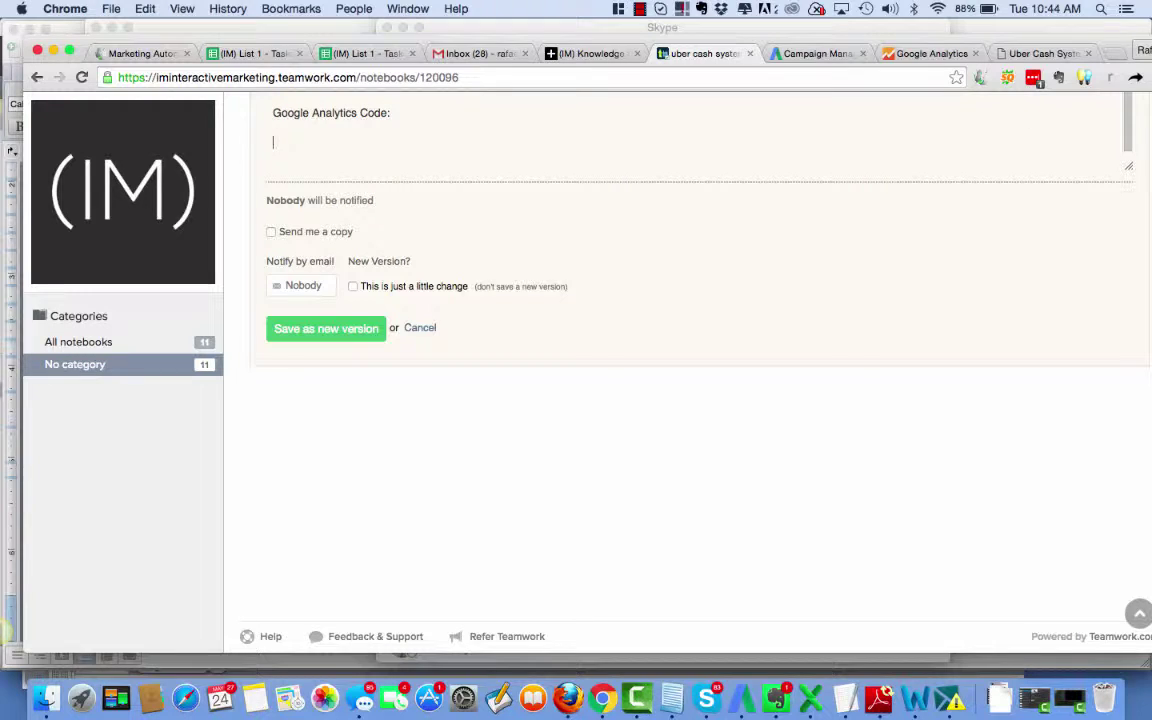
key("super+v")
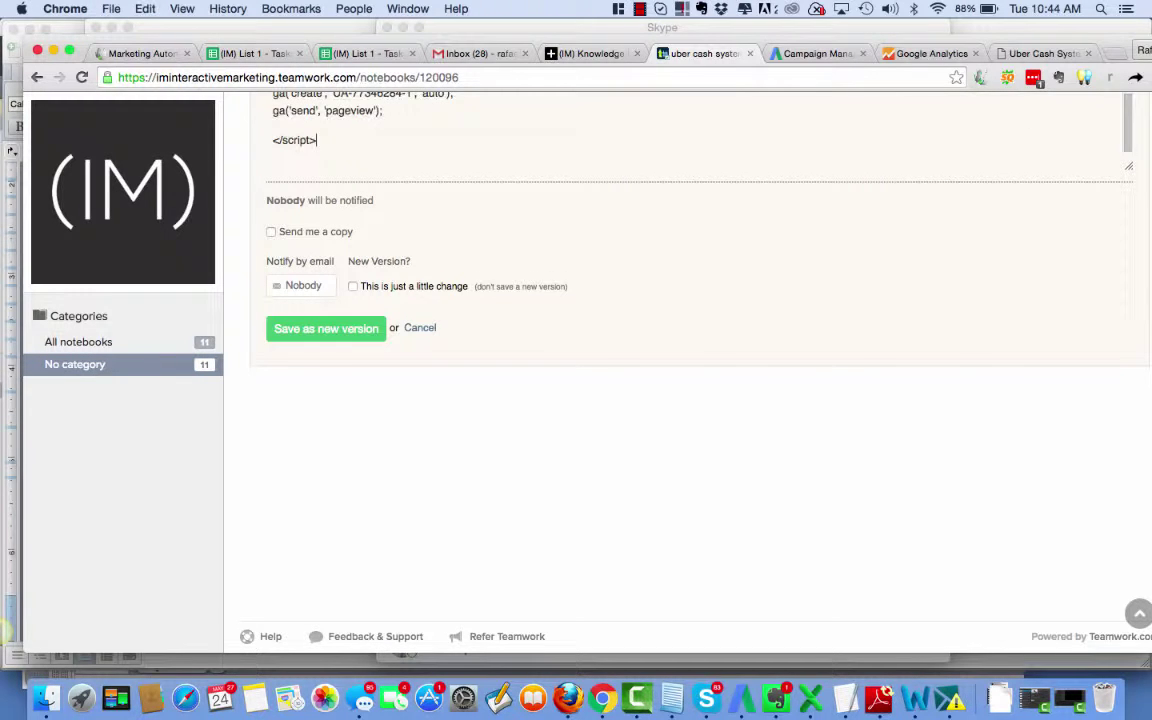
scroll(698, 176, "up", 5)
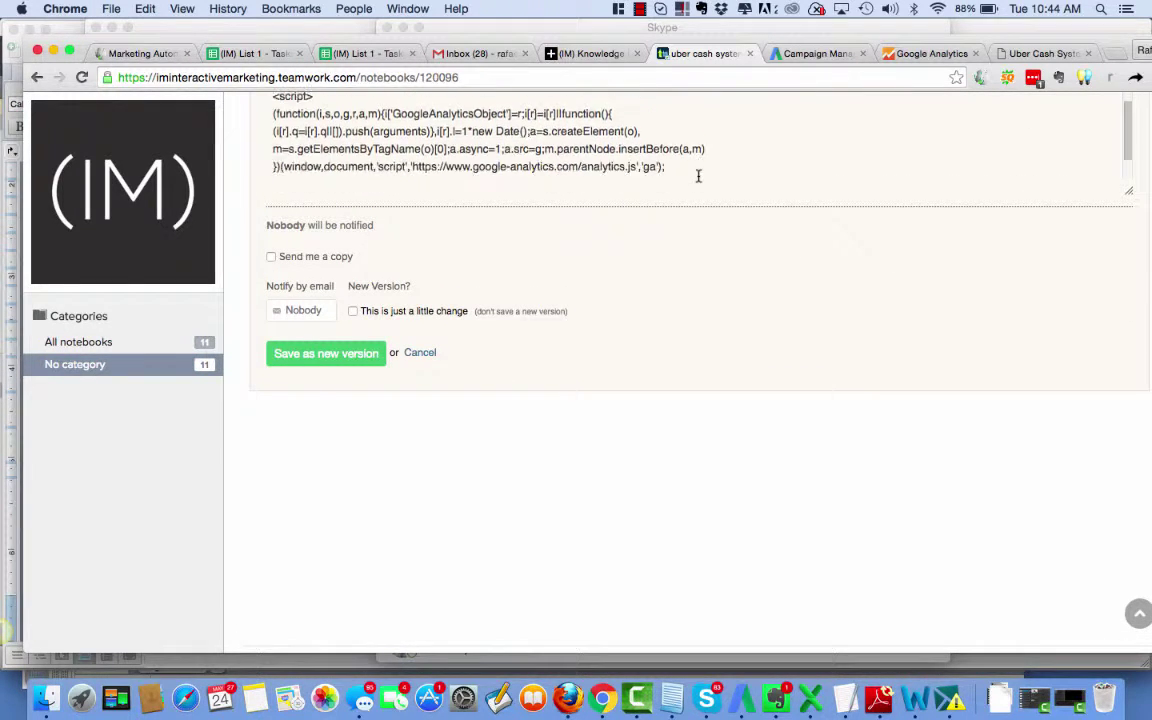
scroll(698, 176, "down", 1)
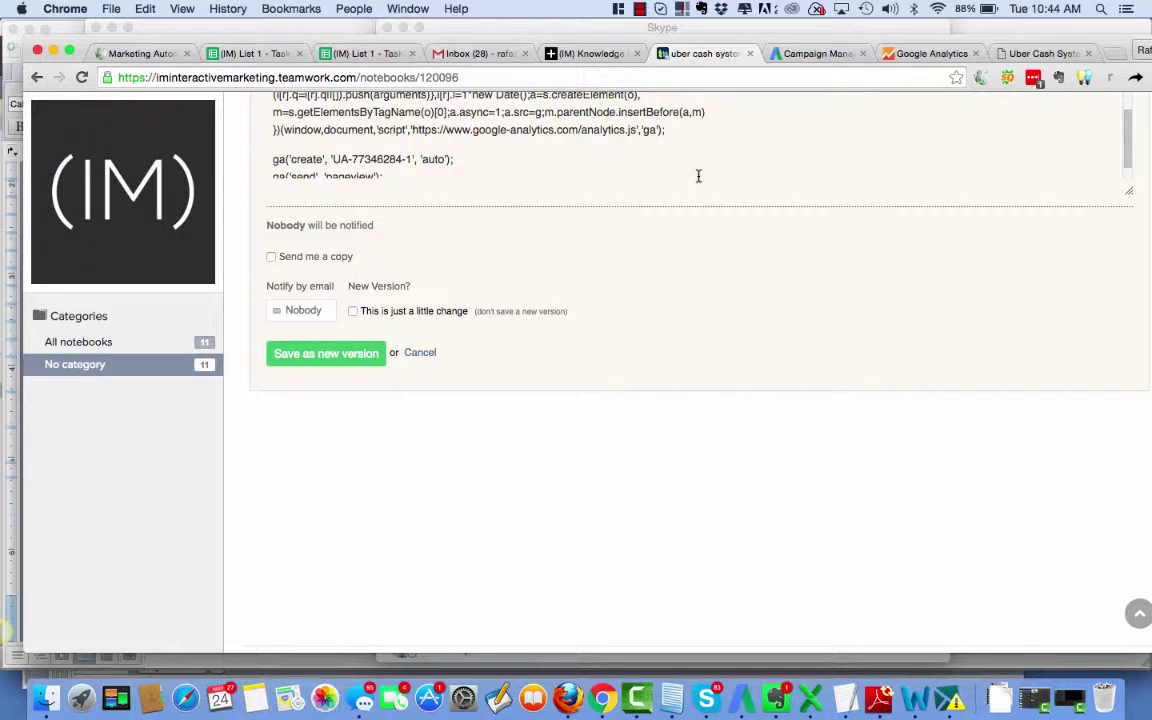
scroll(698, 176, "up", 3)
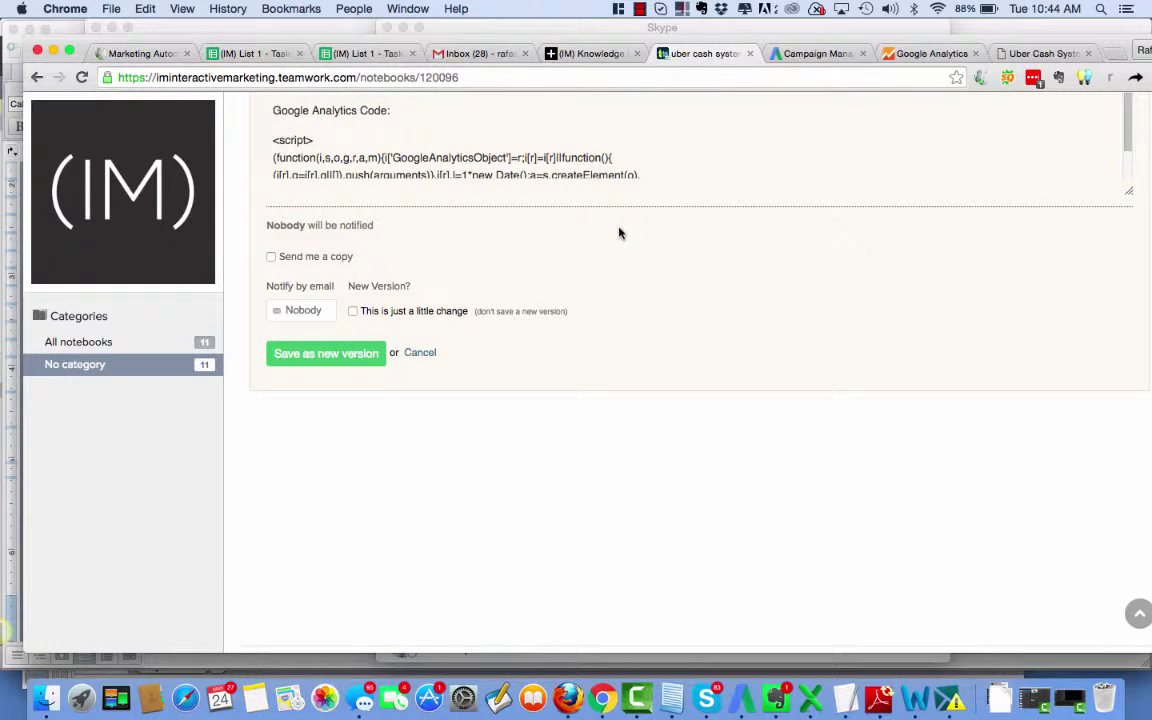
scroll(650, 347, "up", 10)
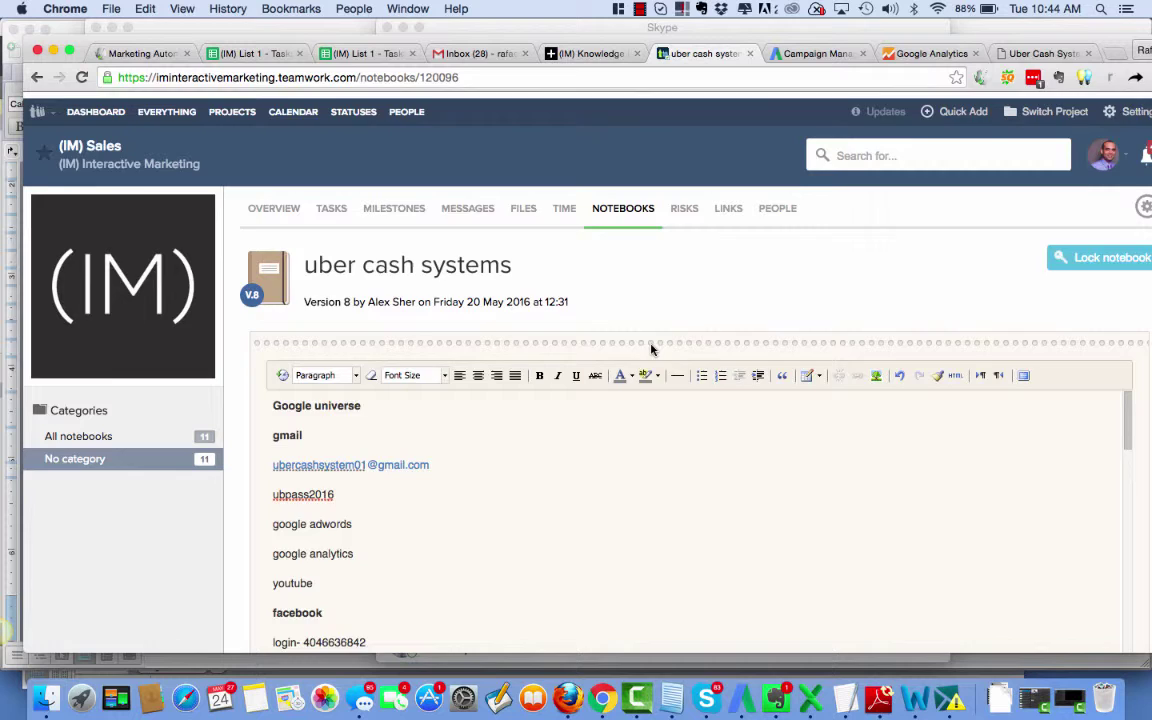
Log in to Leadpages in a new tab using the saved login details.
left_click(1111, 56)
type("leadpages.net")
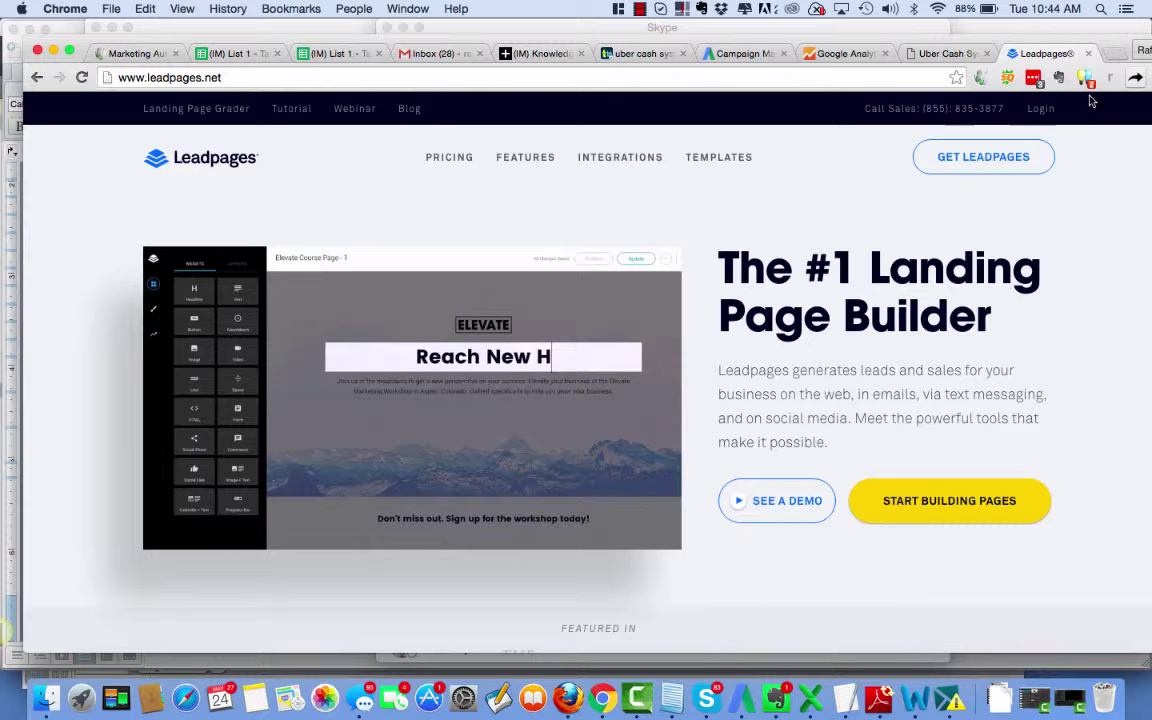
left_click(1041, 110)
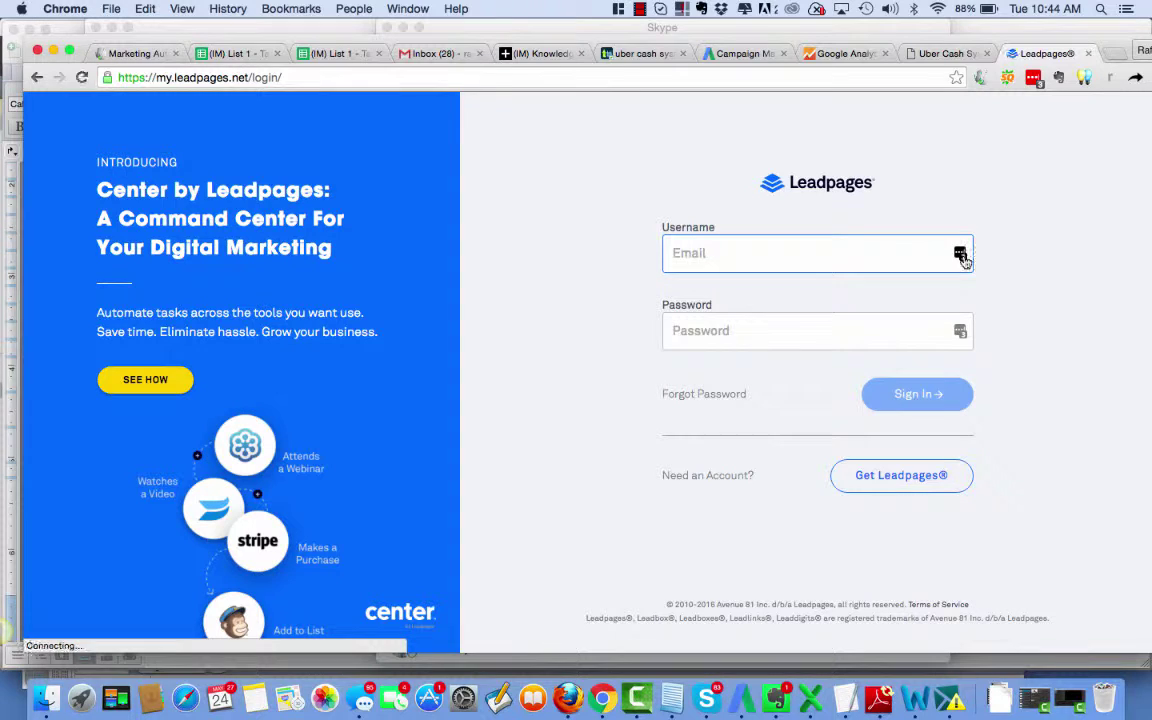
left_click(960, 254)
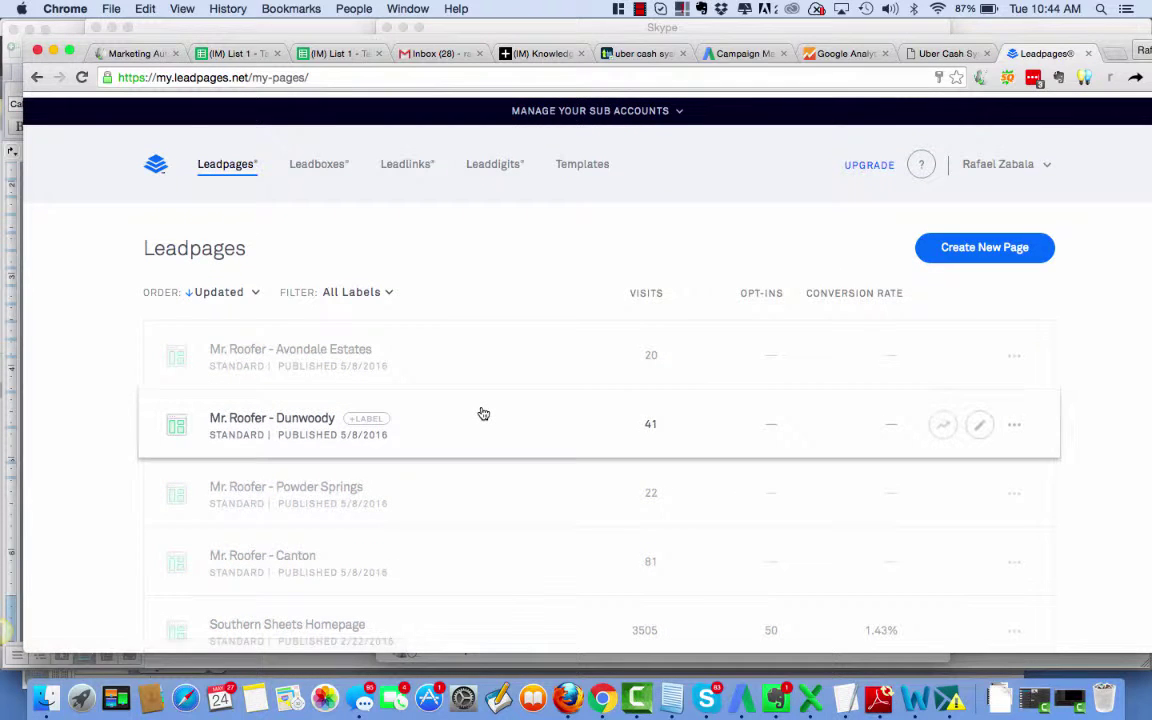
Set the pages list to show 96 pages per page.
scroll(735, 514, "down", 15)
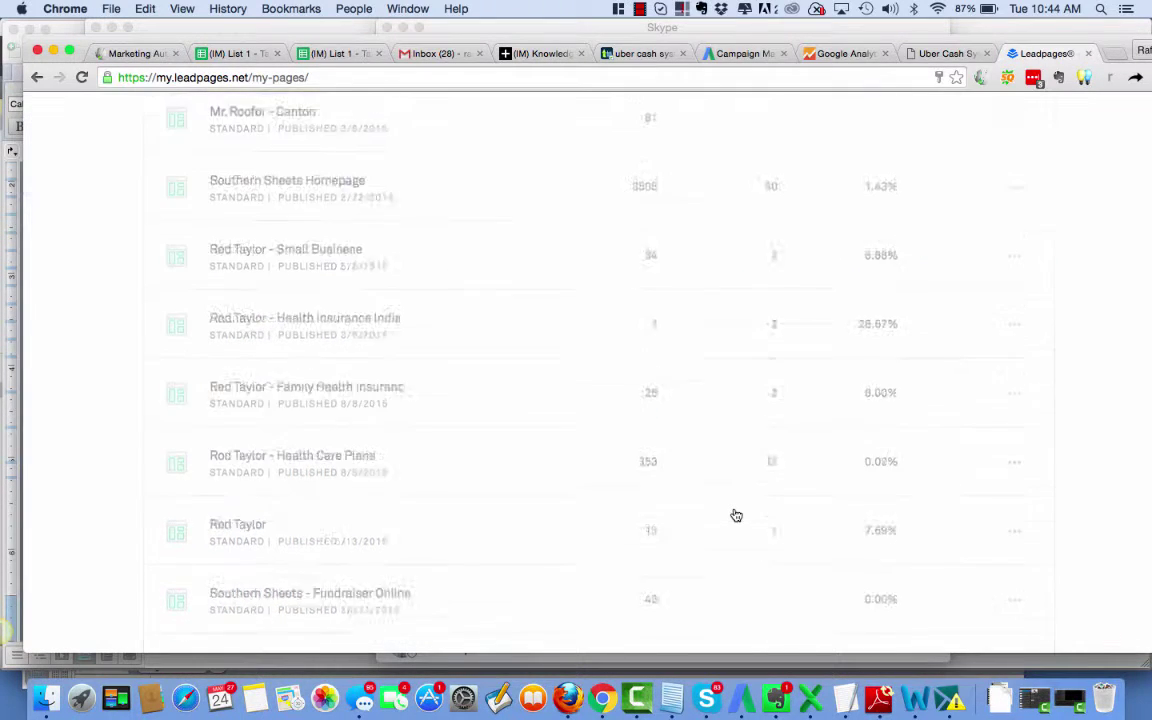
scroll(736, 515, "up", 4)
scroll(735, 514, "down", 10)
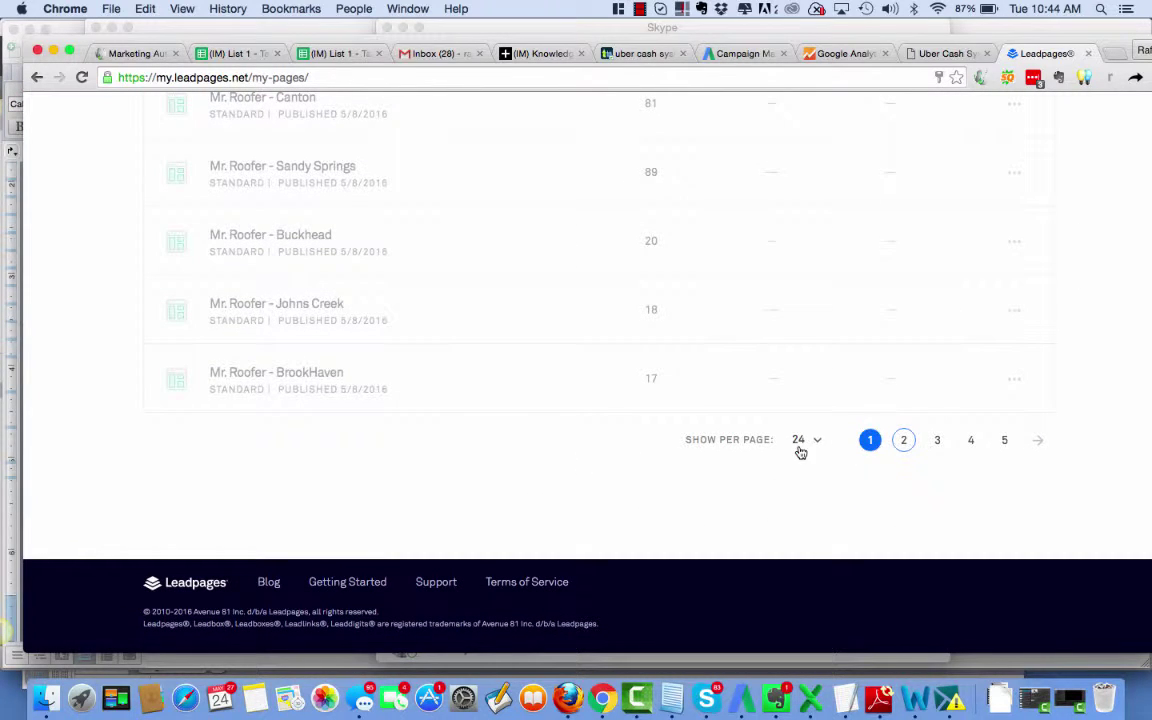
left_click(818, 440)
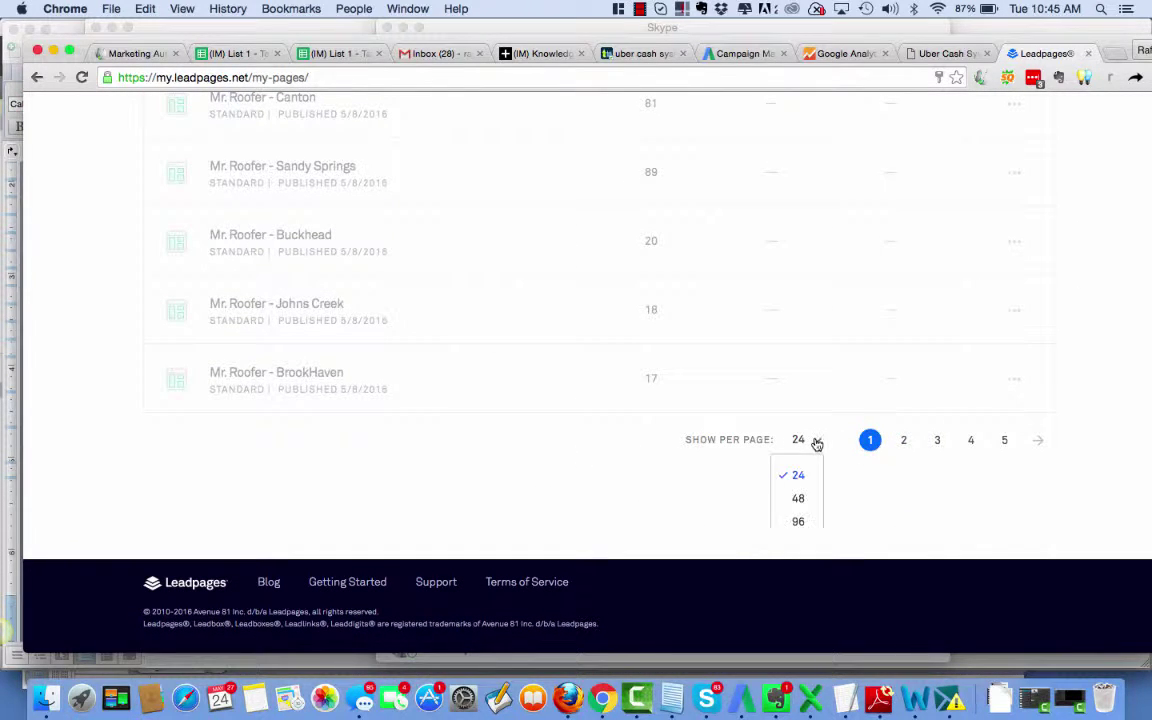
left_click(798, 523)
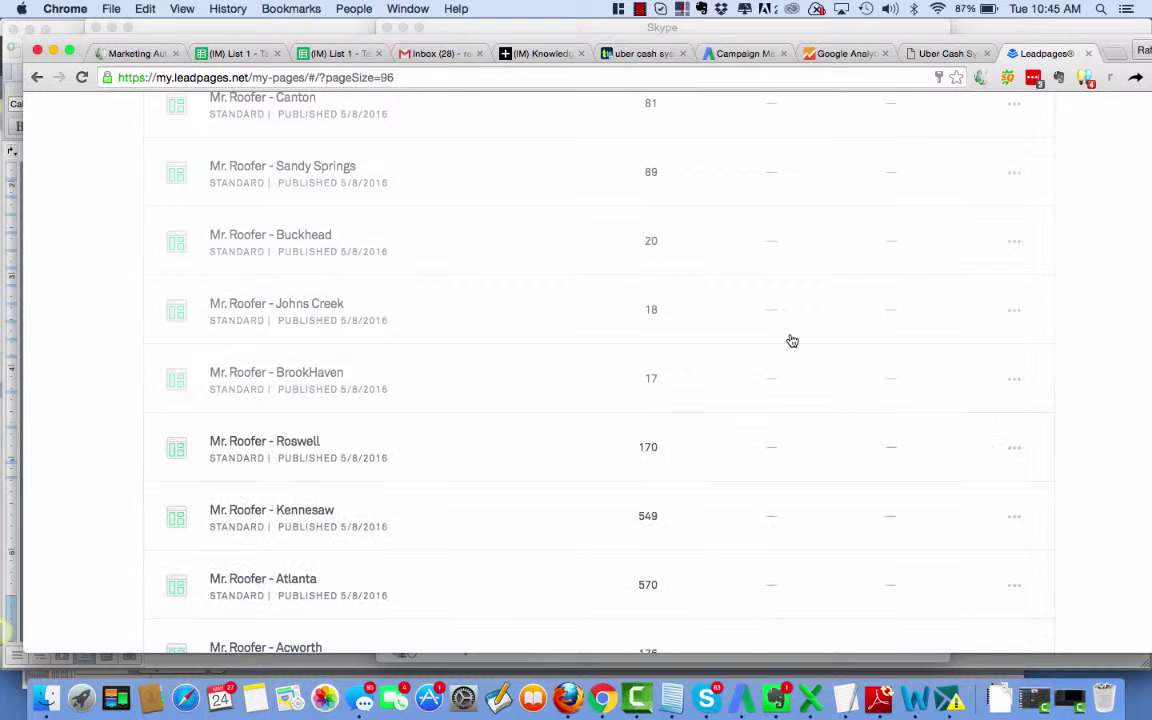
Open the 'Uber VSL 1: old style w/ rafa' page in the Leadpages editor.
scroll(792, 341, "up", 15)
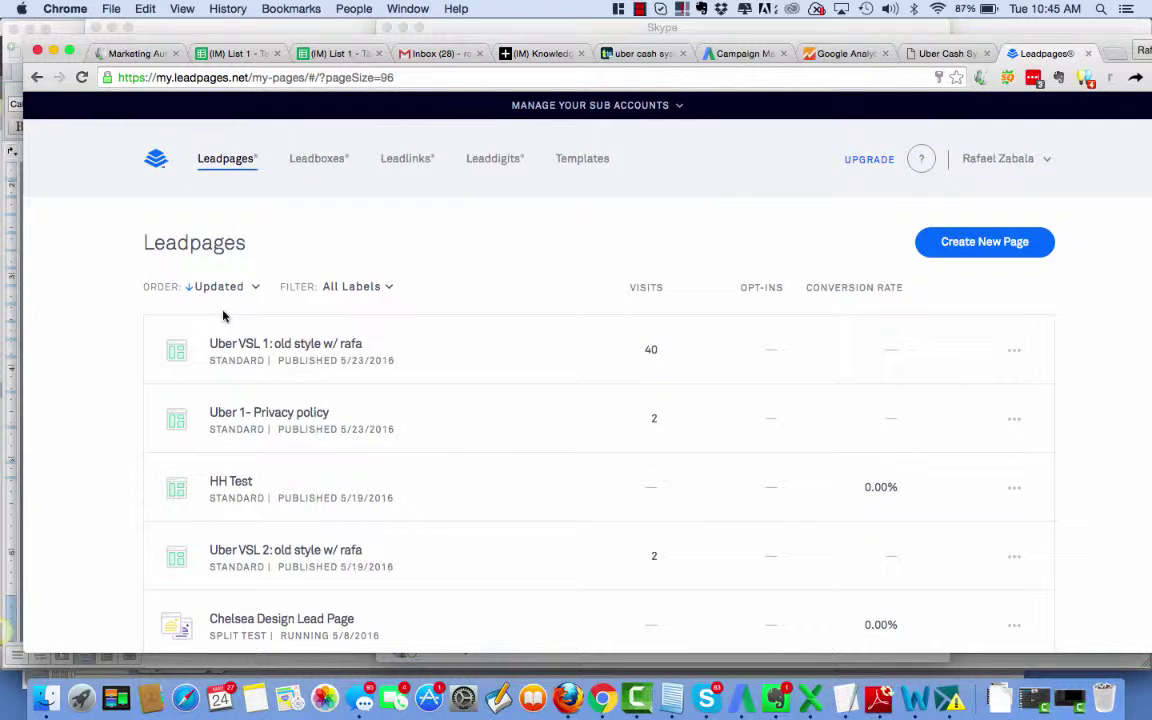
left_click(237, 346)
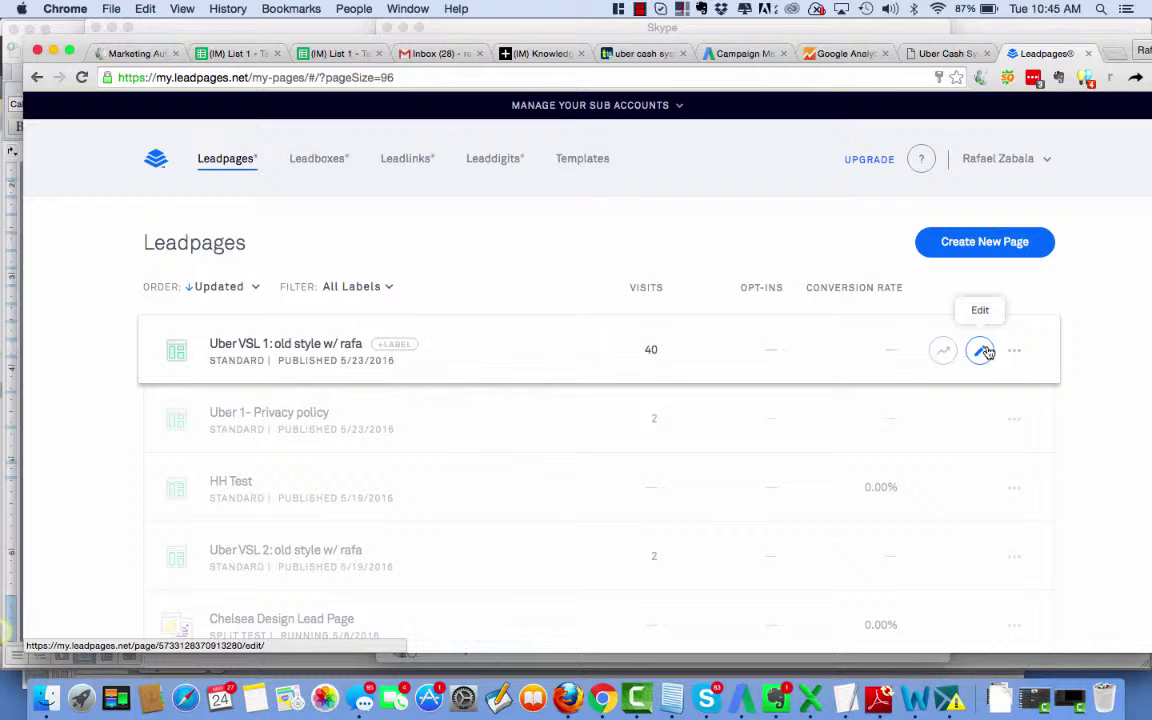
left_click(984, 351)
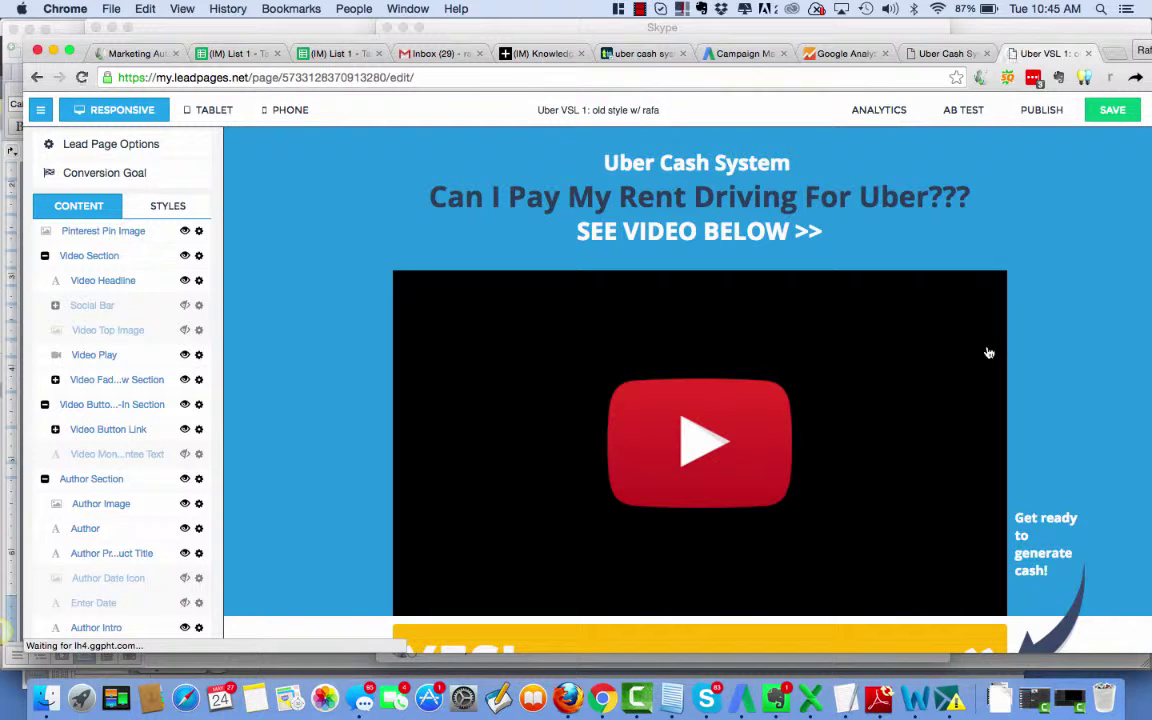
In the page's Tracking Codes options, delete the Google Tag Manager script from the End-of-Body field.
left_click(120, 147)
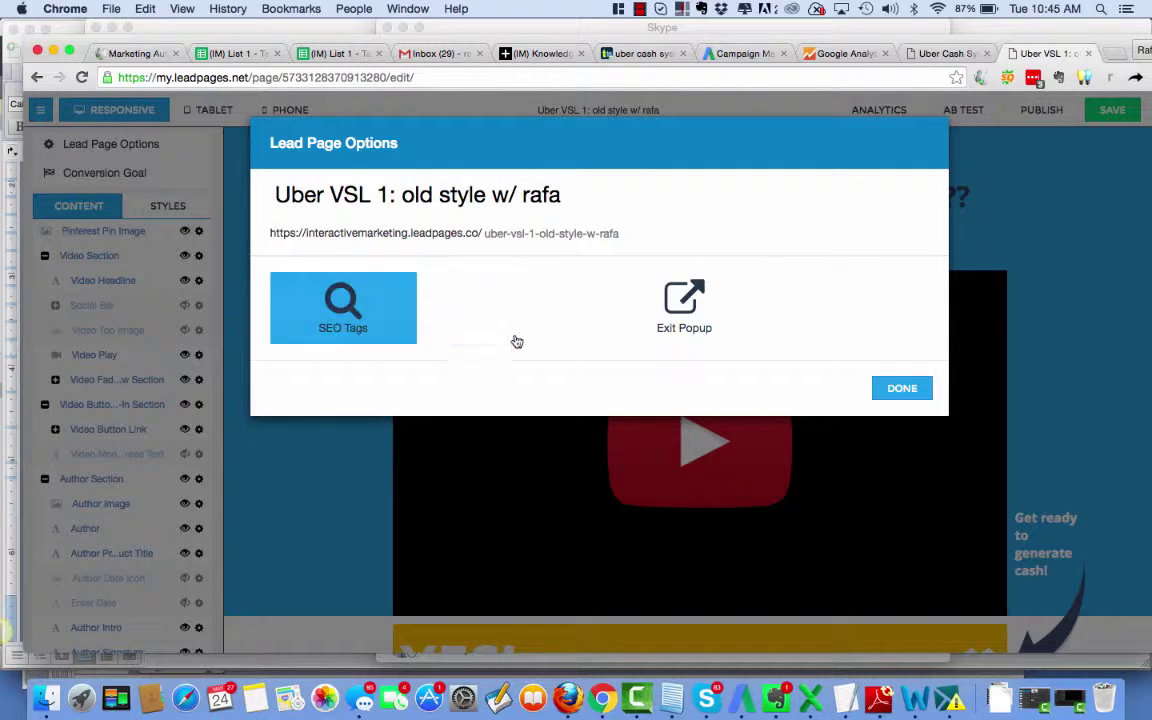
left_click(499, 308)
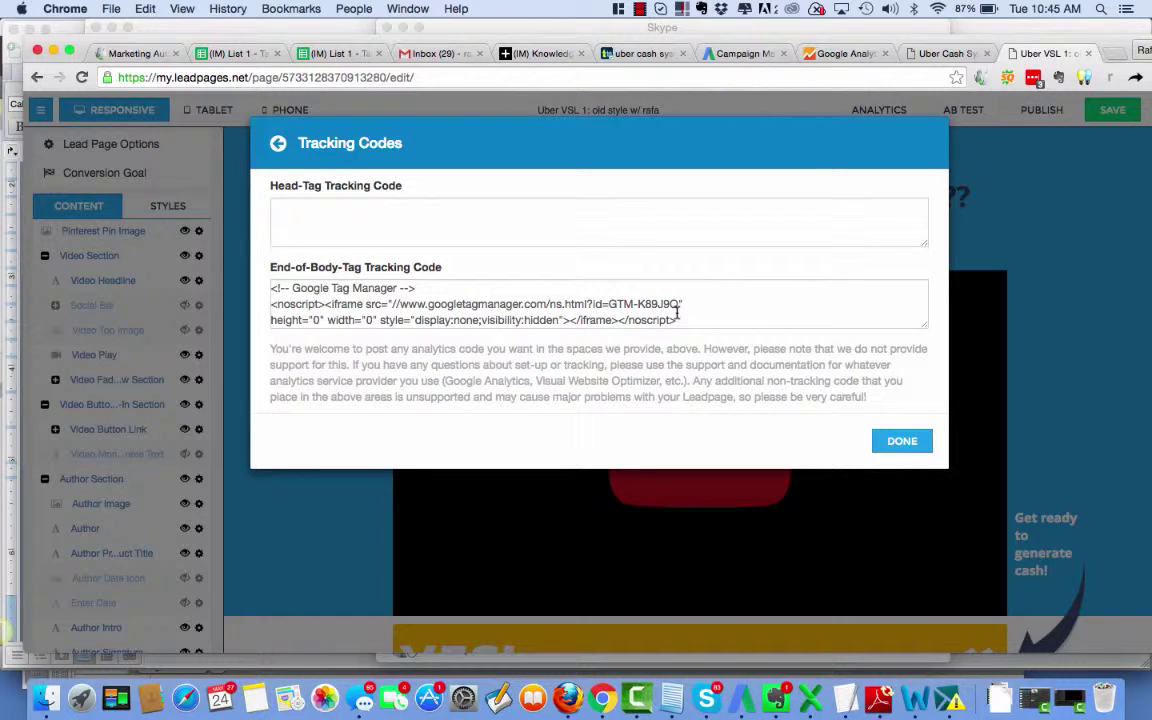
scroll(677, 313, "down", 5)
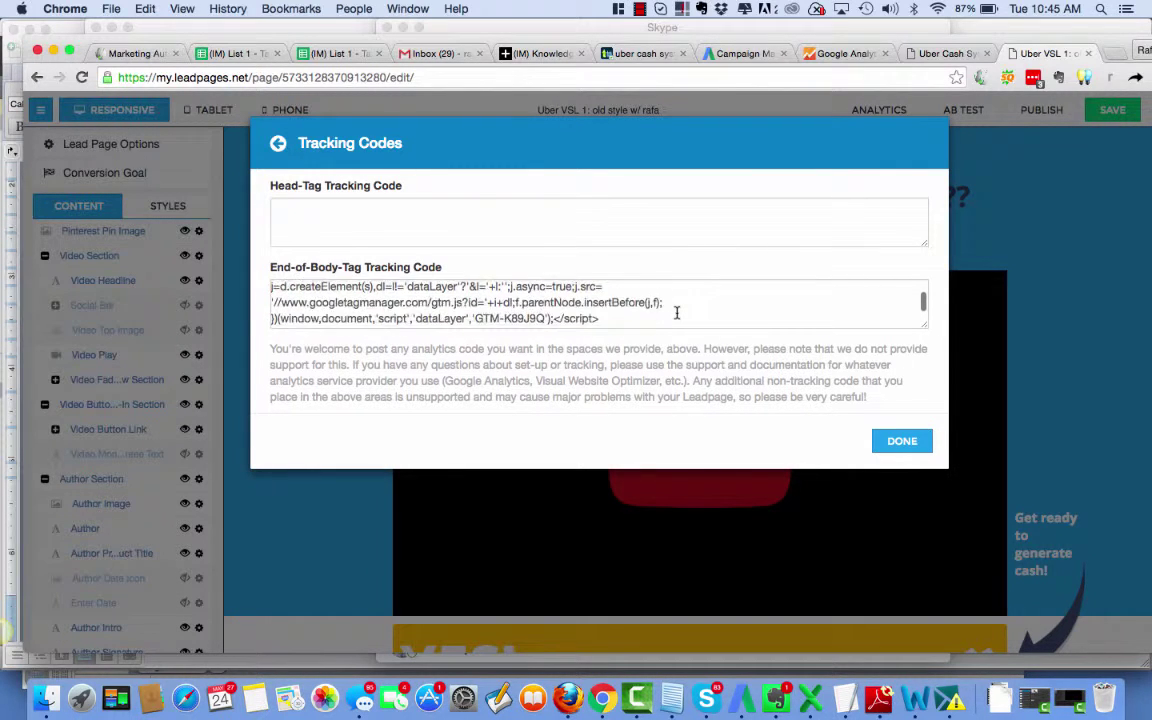
scroll(677, 313, "down", 2)
scroll(677, 313, "up", 4)
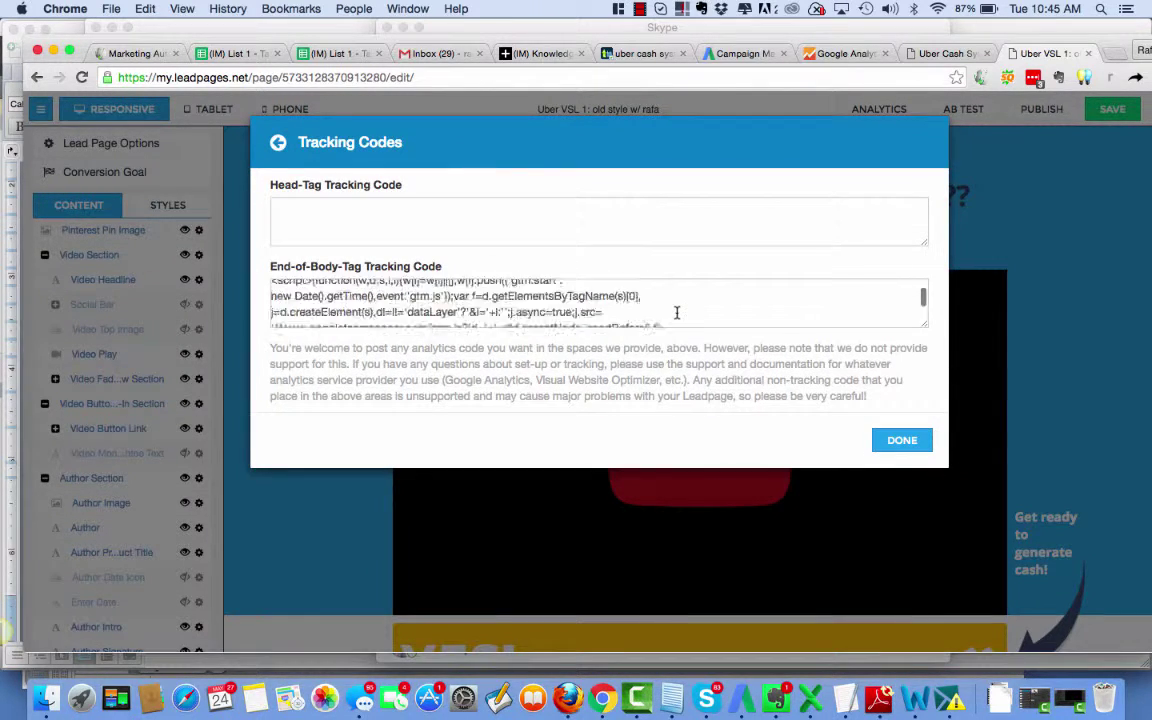
scroll(677, 313, "up", 2)
scroll(677, 313, "down", 4)
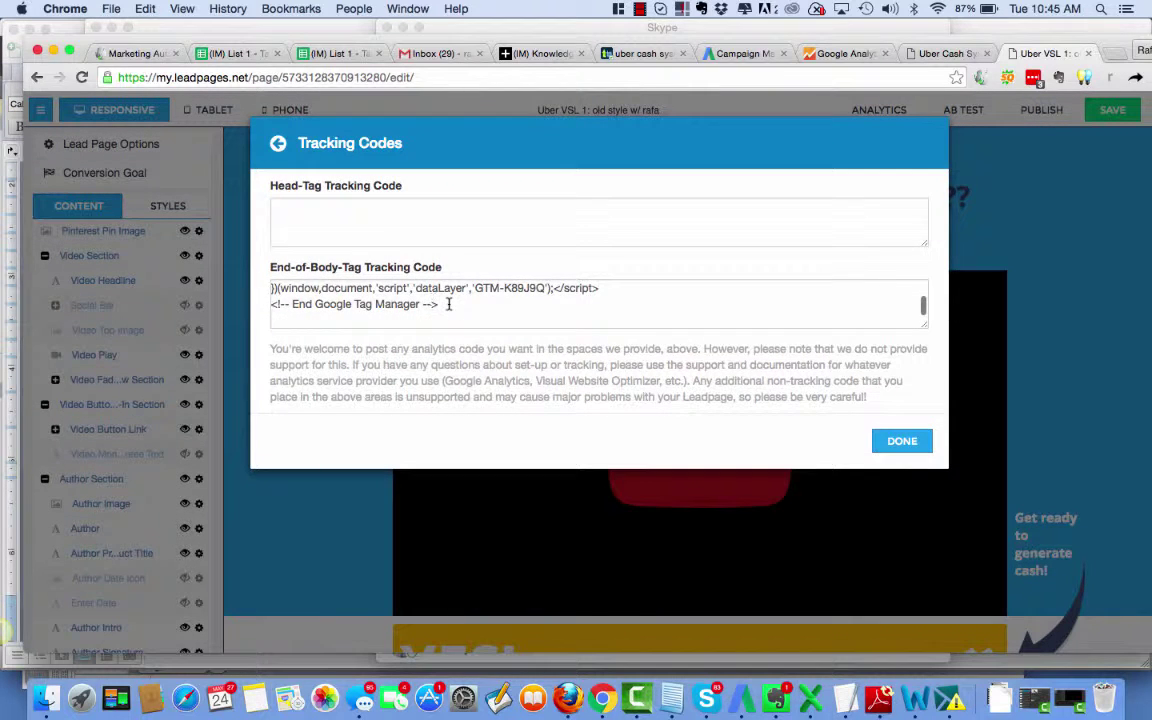
left_click_drag(449, 304, 259, 247)
key("BackSpace")
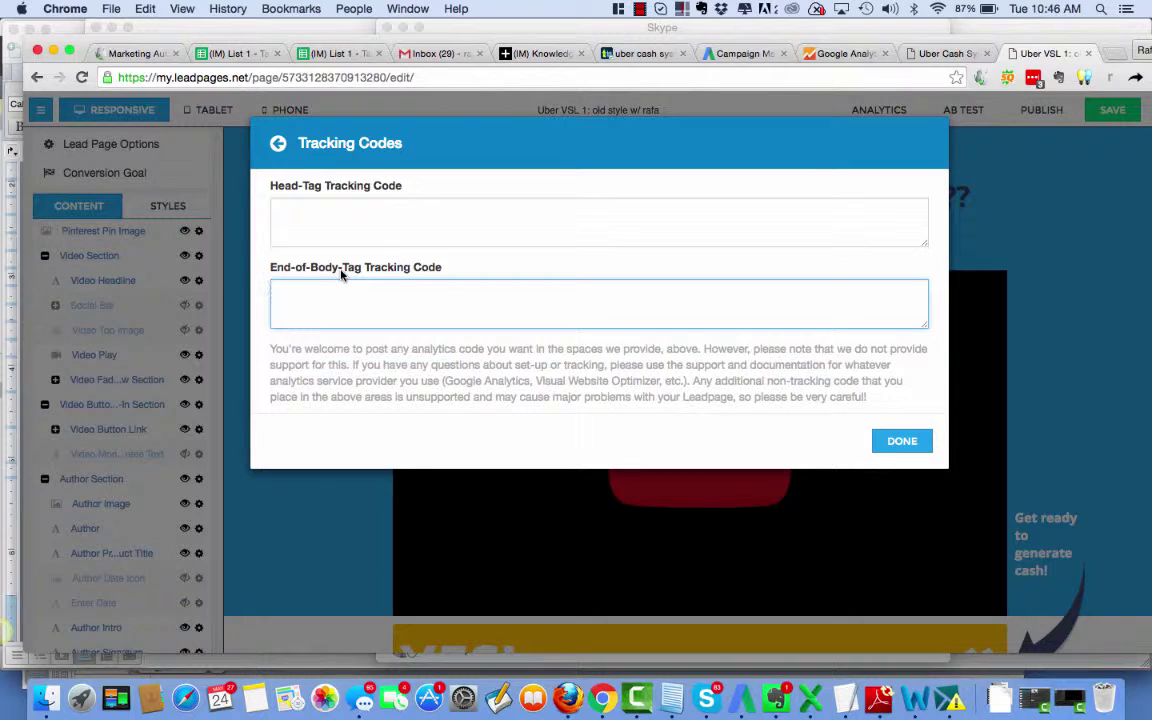
Review the UA-77346284-1 tracking code page and its advice to track every webpage.
left_click(835, 55)
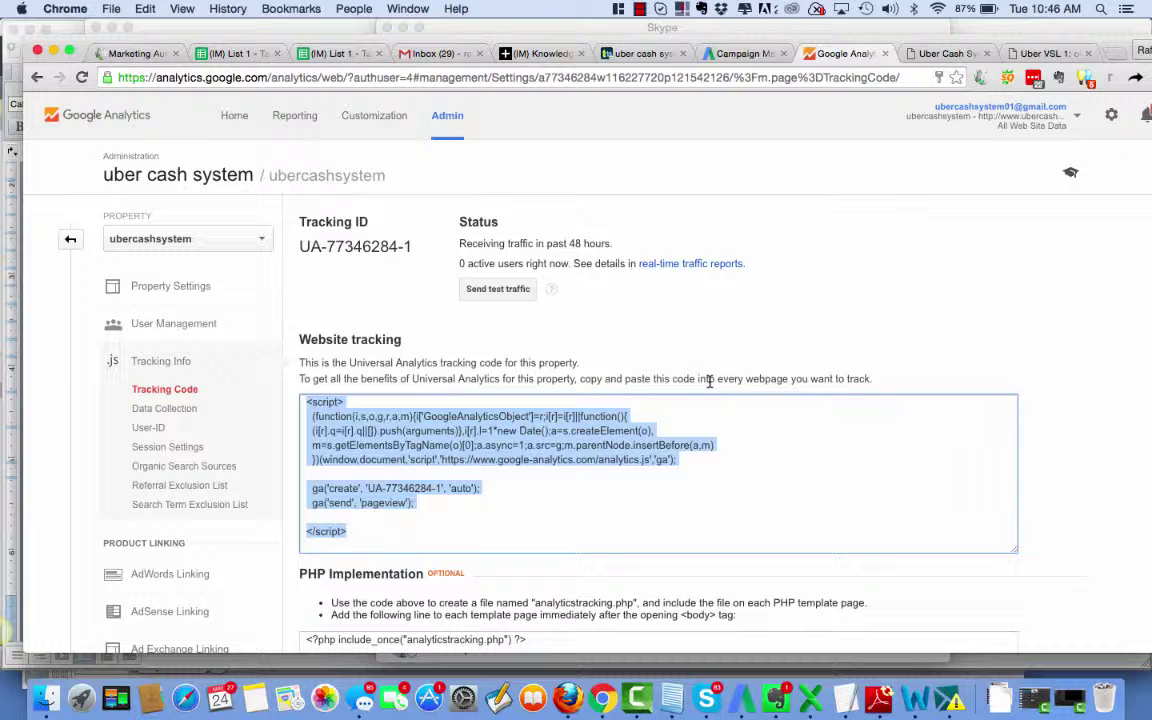
left_click_drag(747, 379, 898, 378)
scroll(1009, 345, "down", 5)
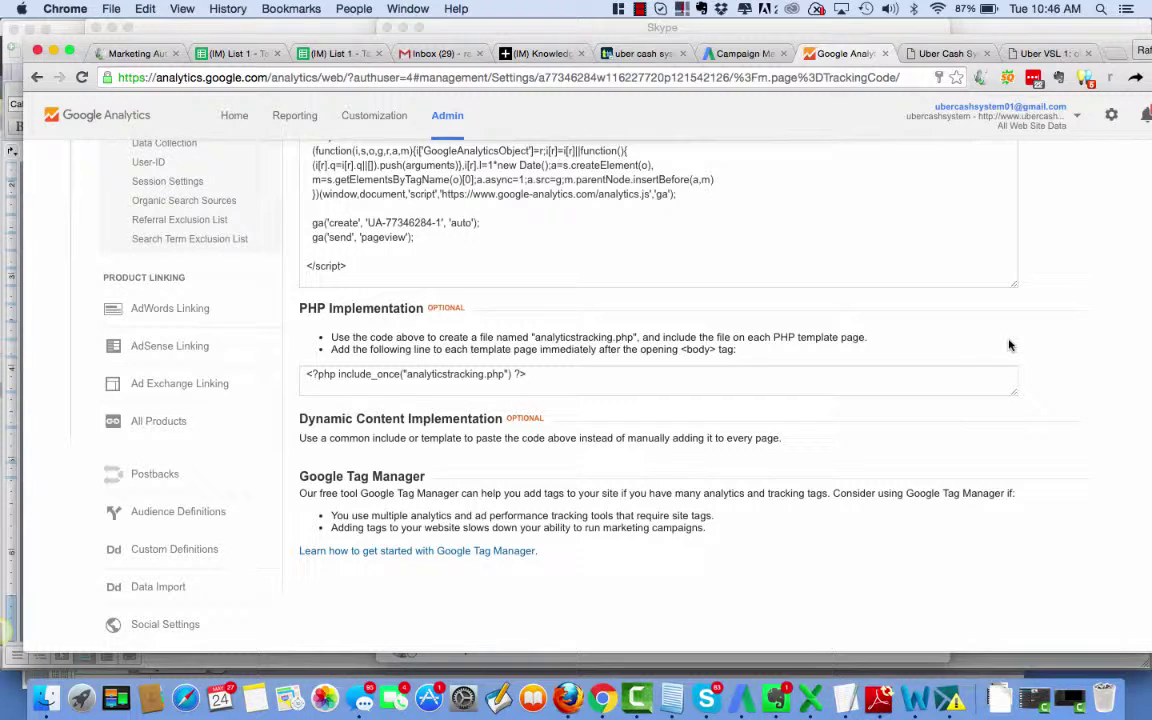
scroll(1009, 345, "up", 4)
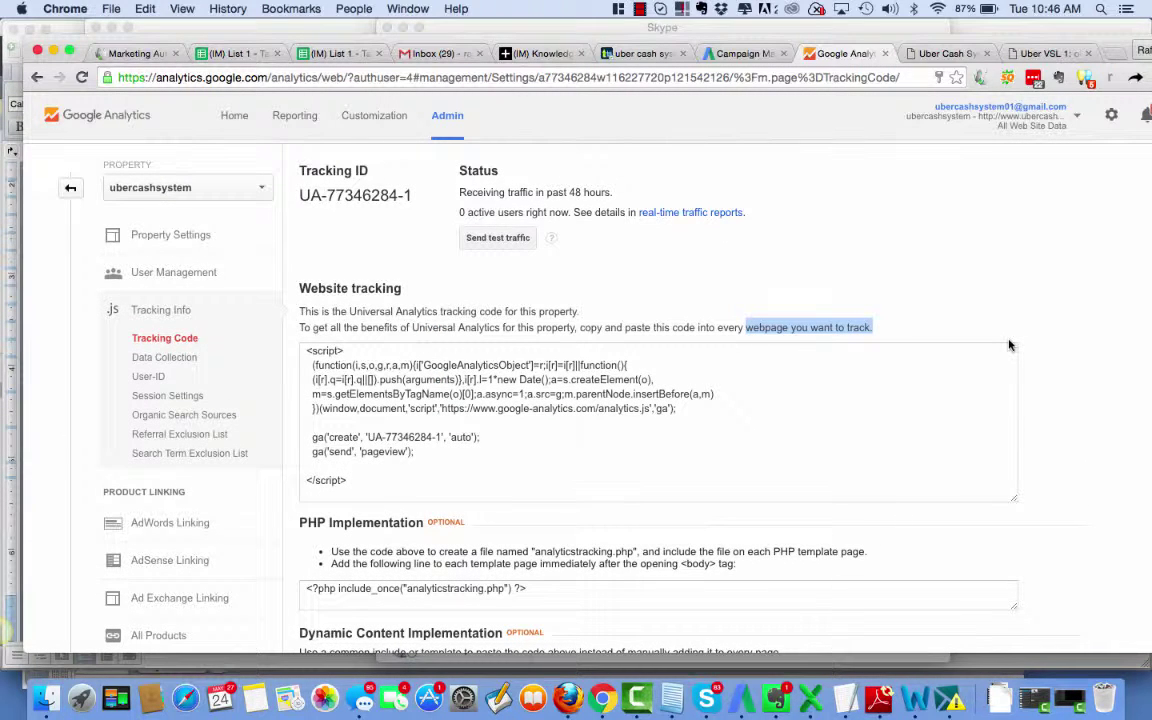
scroll(1009, 345, "down", 1)
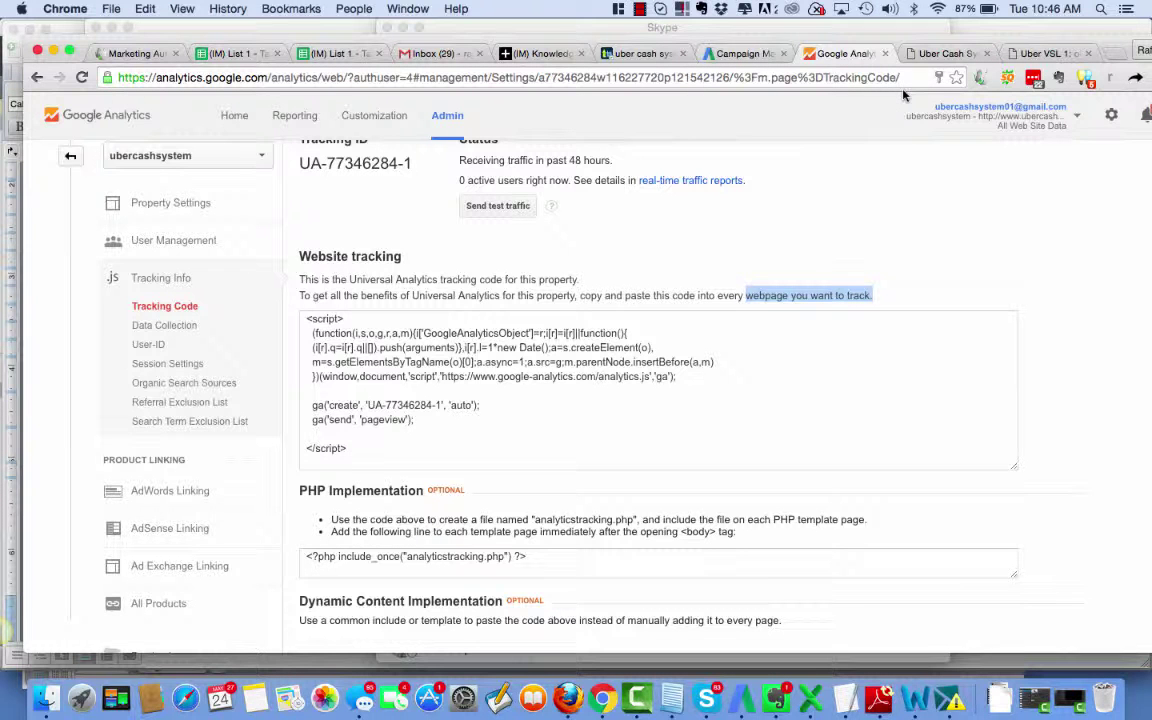
Glance at the live Uber Cash System site and Leadpages editor, then return to the tracking code.
left_click(940, 53)
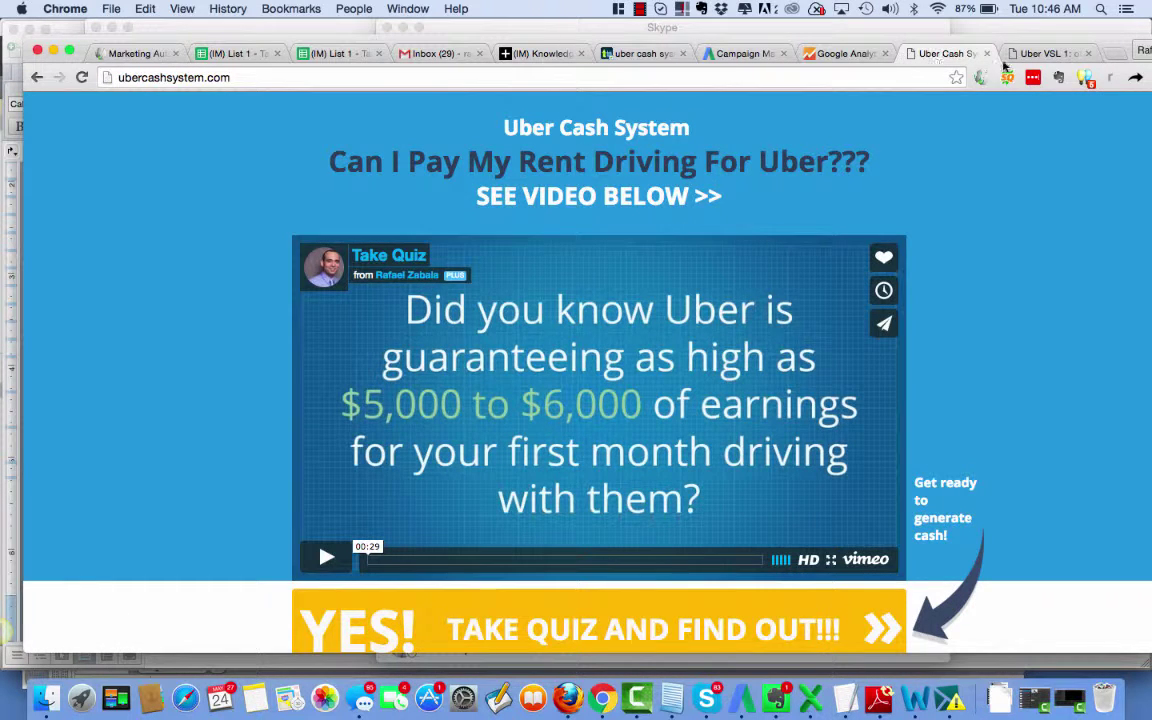
left_click(1046, 53)
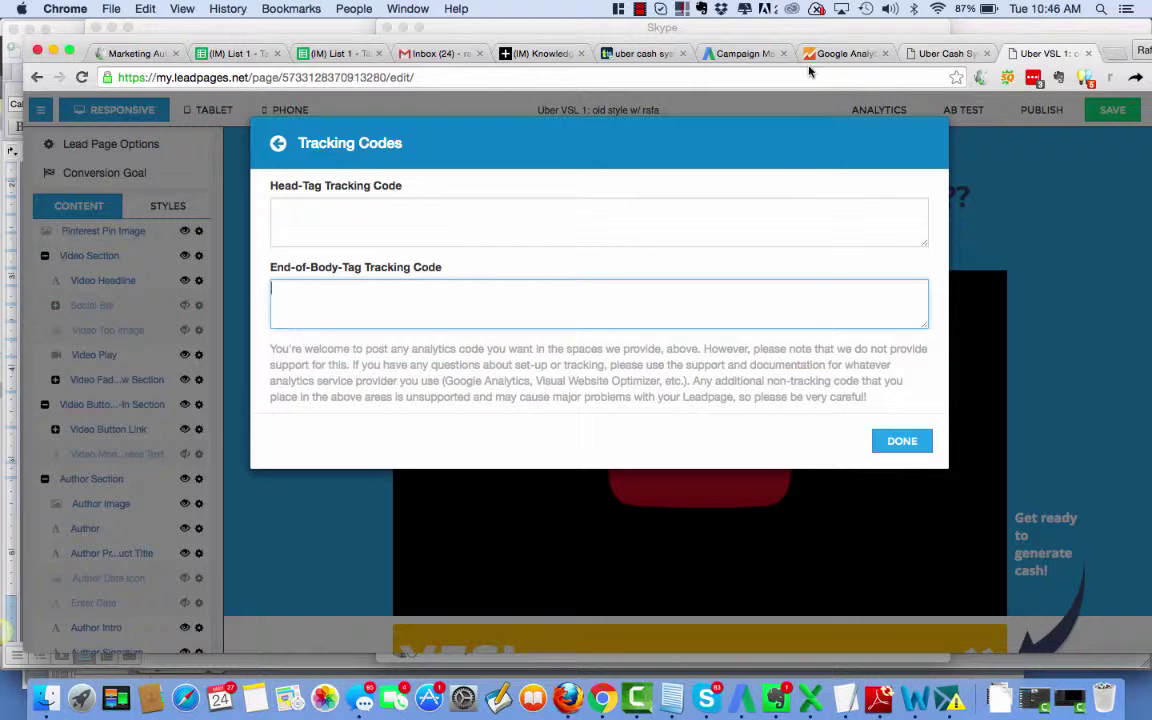
left_click(845, 53)
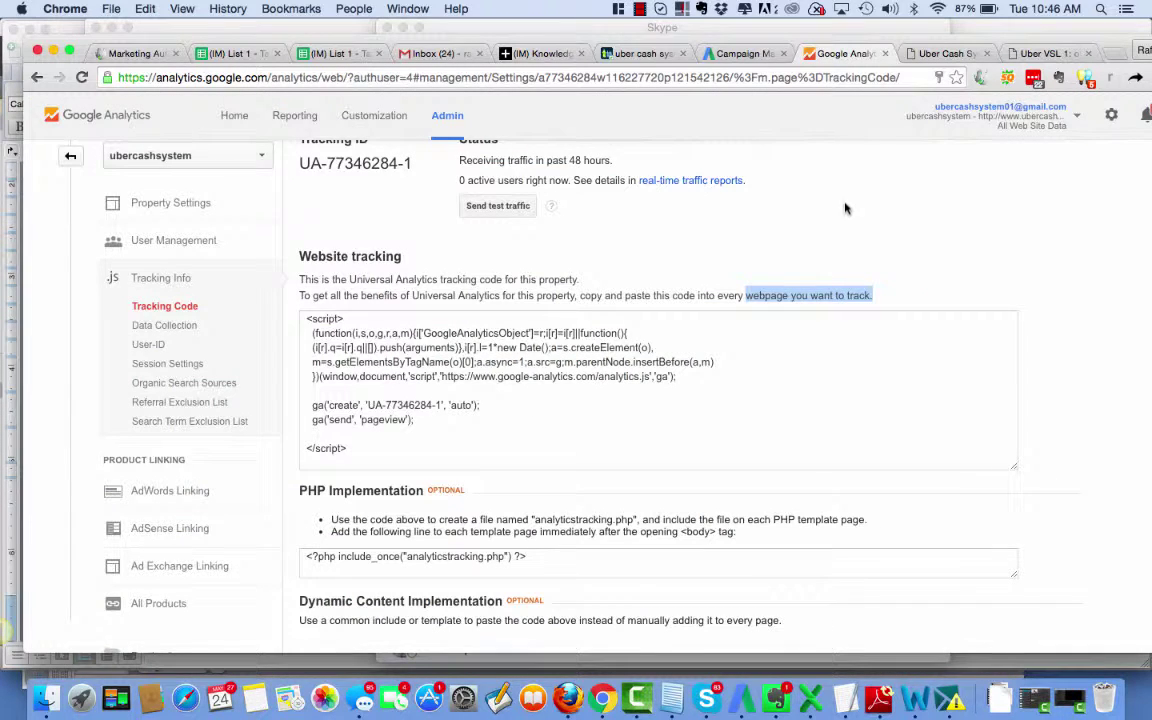
scroll(840, 240, "up", 2)
Add the first manager's e-mail to the All Web Site Data view with Manage Users and Edit permissions.
left_click(447, 117)
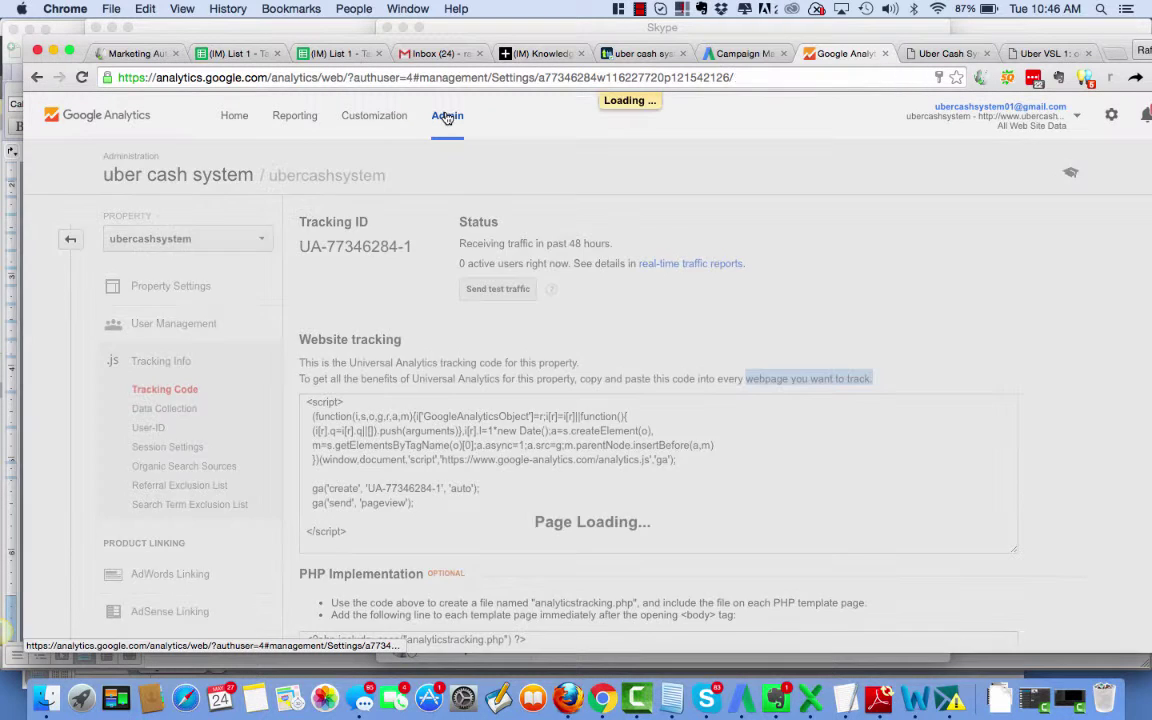
left_click(860, 324)
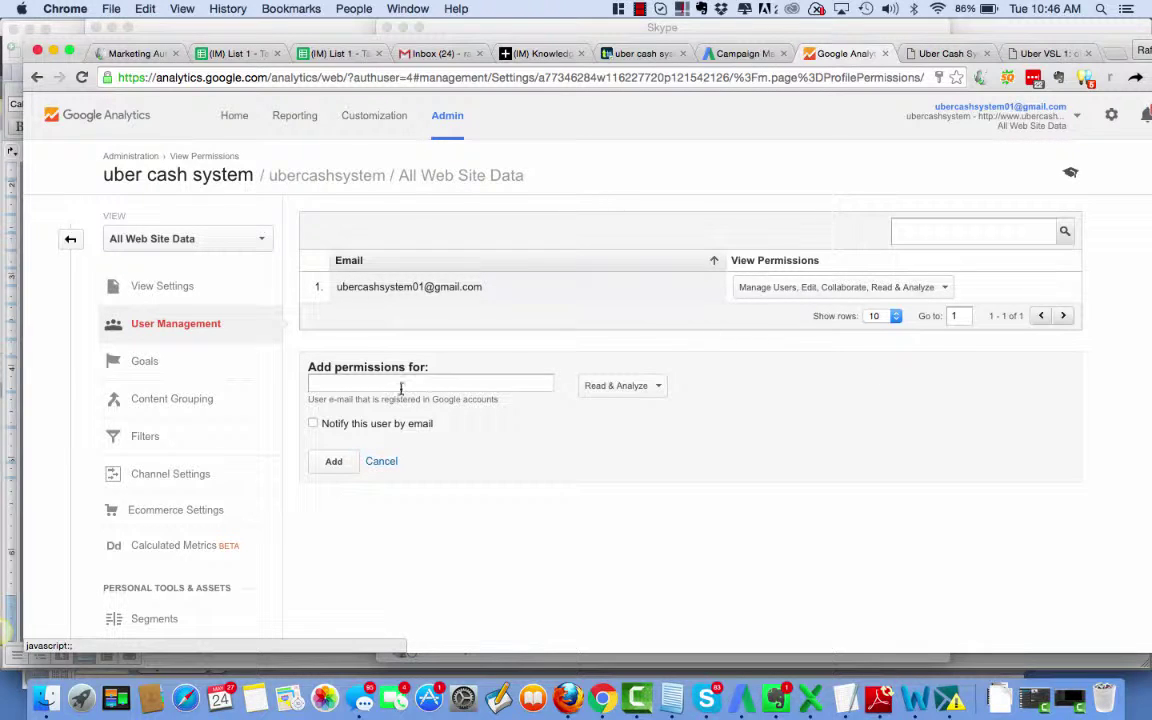
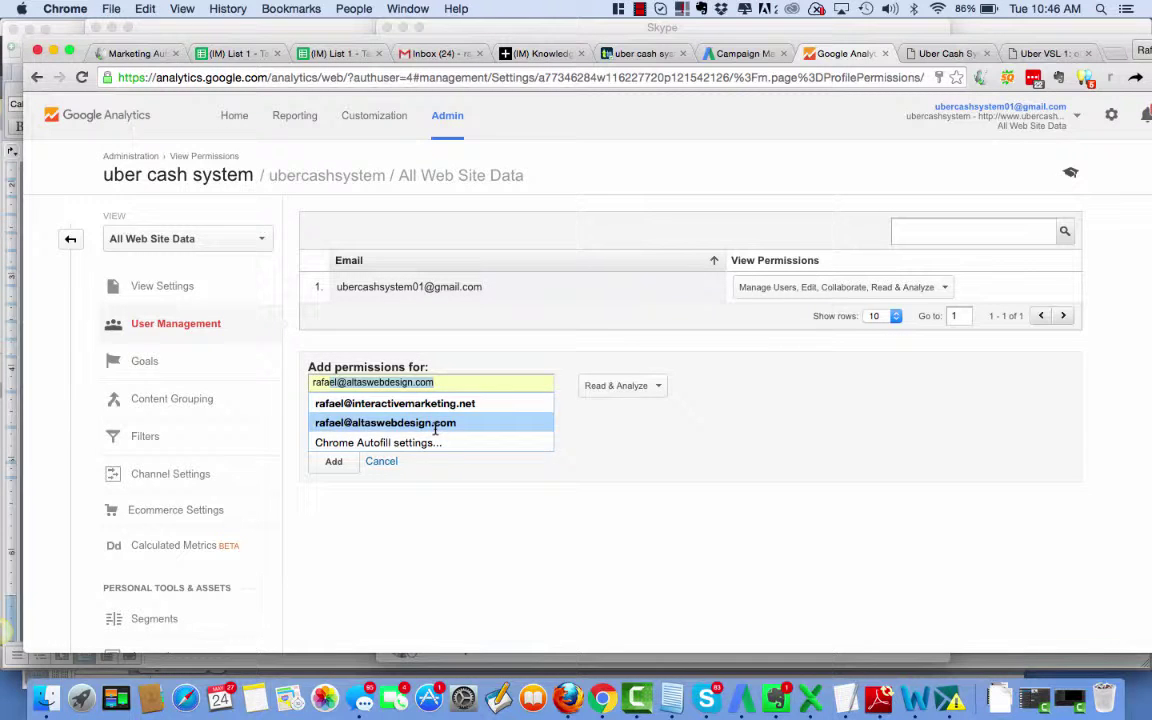
left_click(435, 428)
left_click(650, 388)
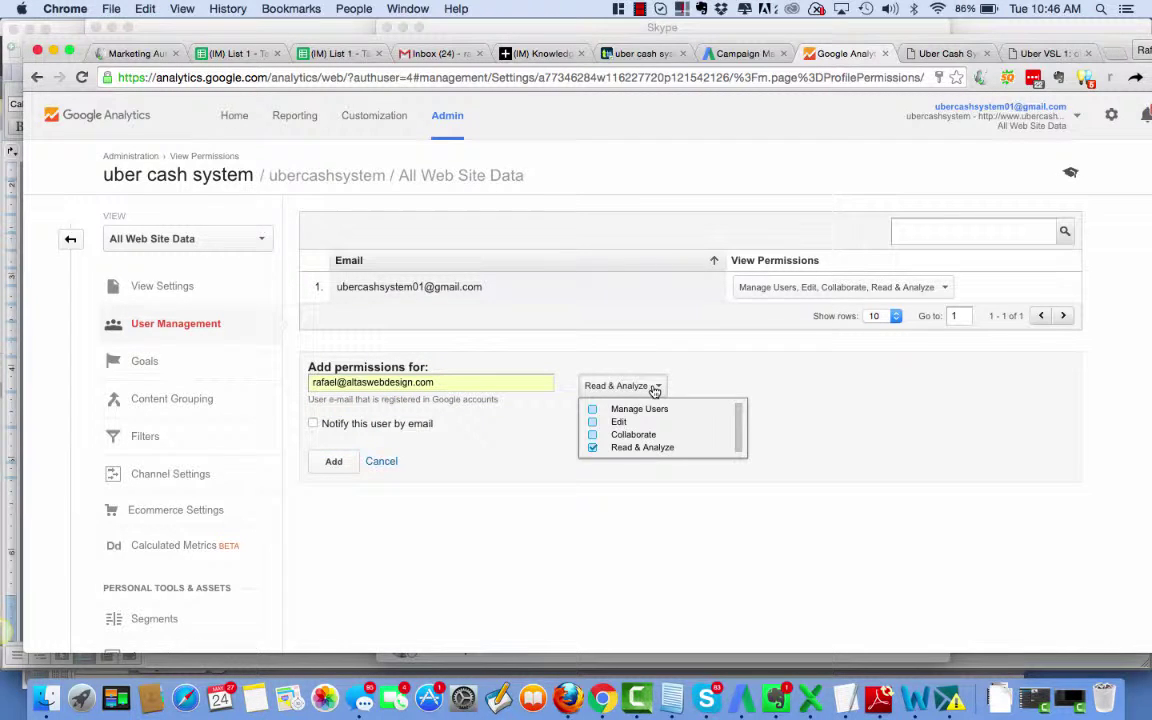
left_click(591, 409)
left_click(592, 422)
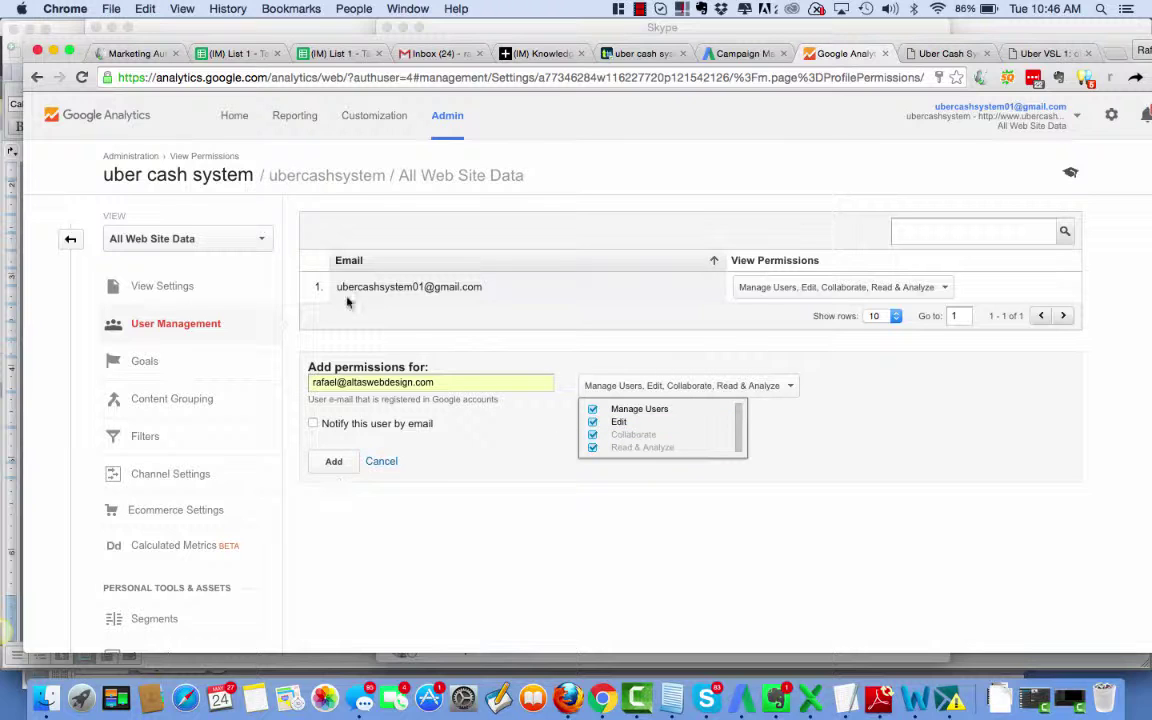
left_click(335, 462)
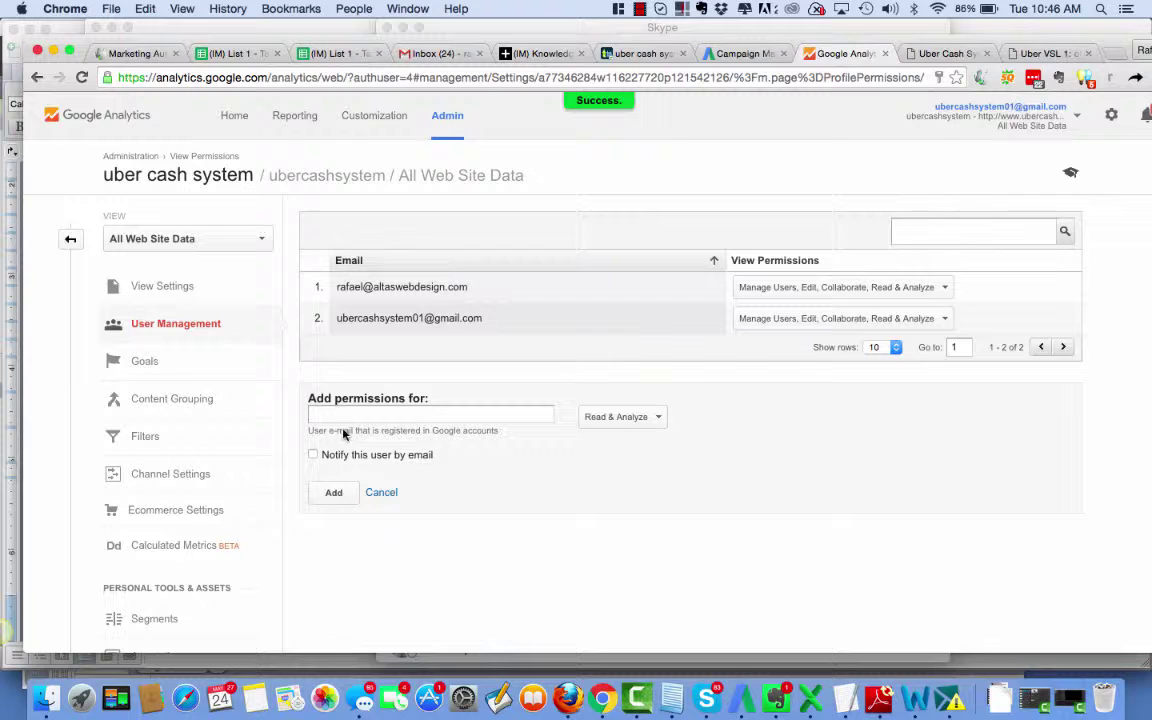
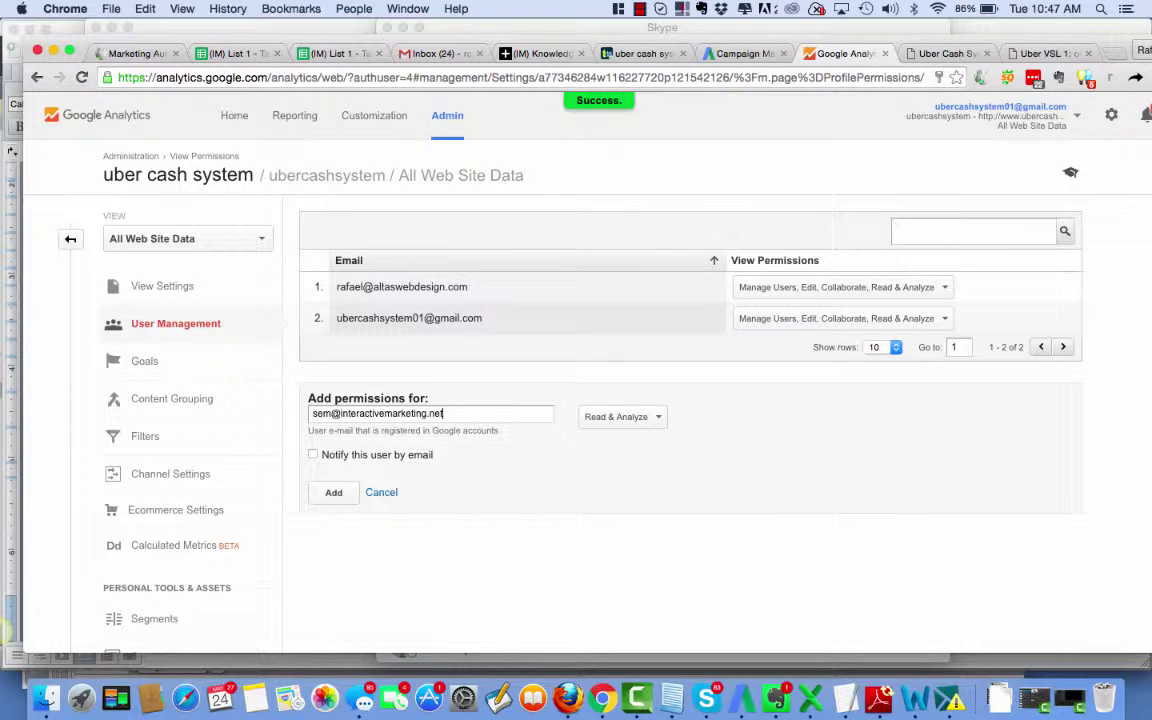
Add the second manager's e-mail to the view with Manage Users and Edit permissions.
left_click(645, 417)
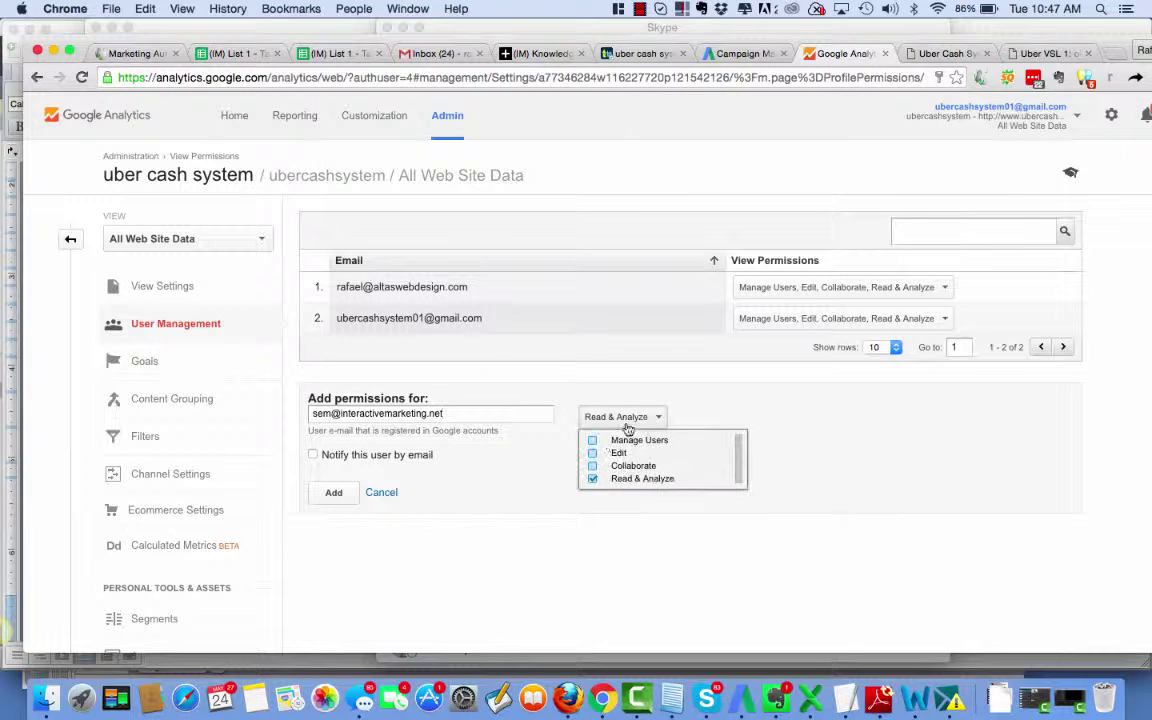
left_click(592, 441)
left_click(592, 453)
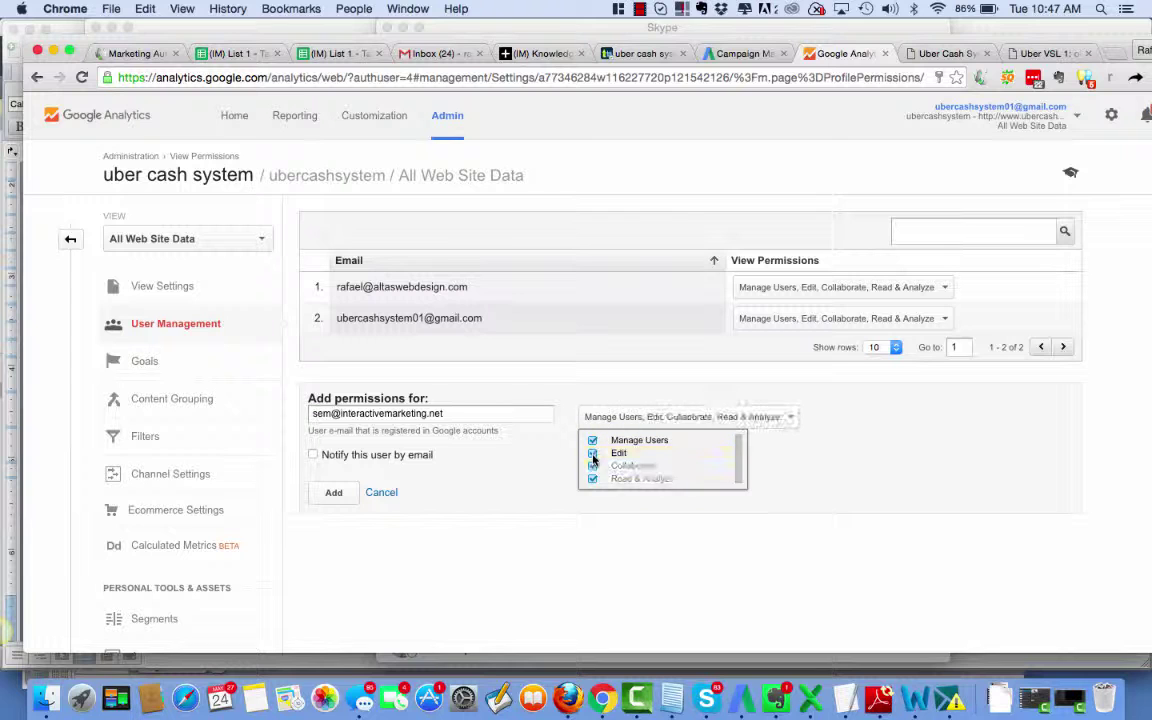
left_click(330, 499)
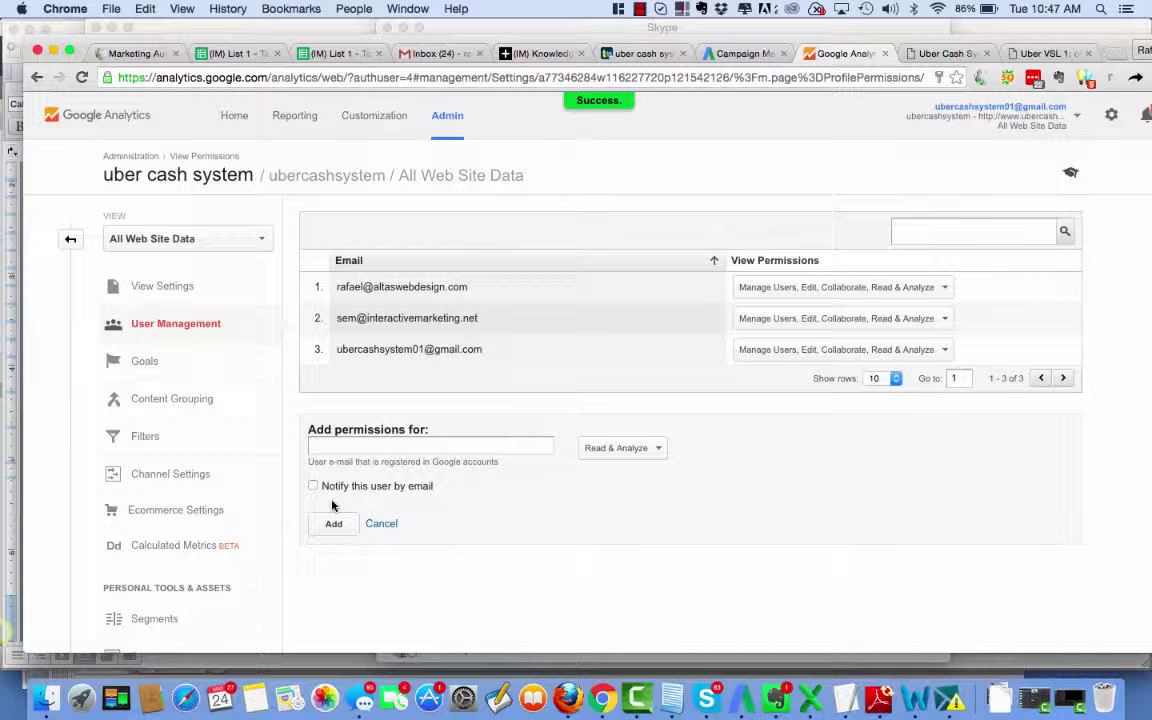